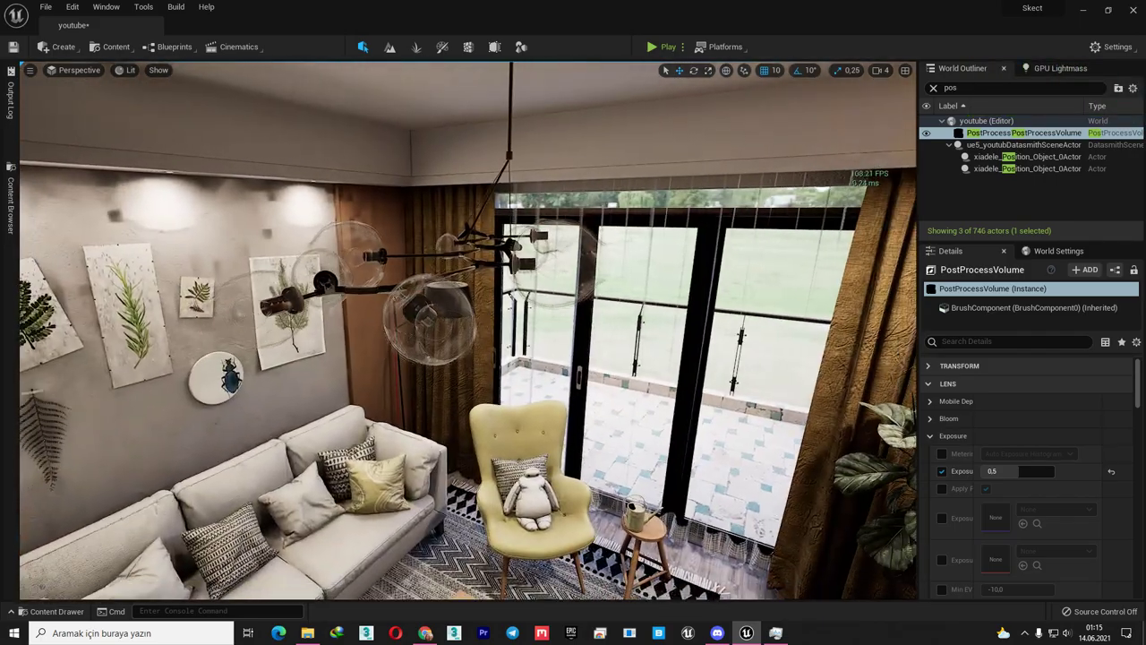
Frame the living room, trial Lumen as the Global Illumination method, then revert it to None
right_click_drag(618, 305, 766, 250)
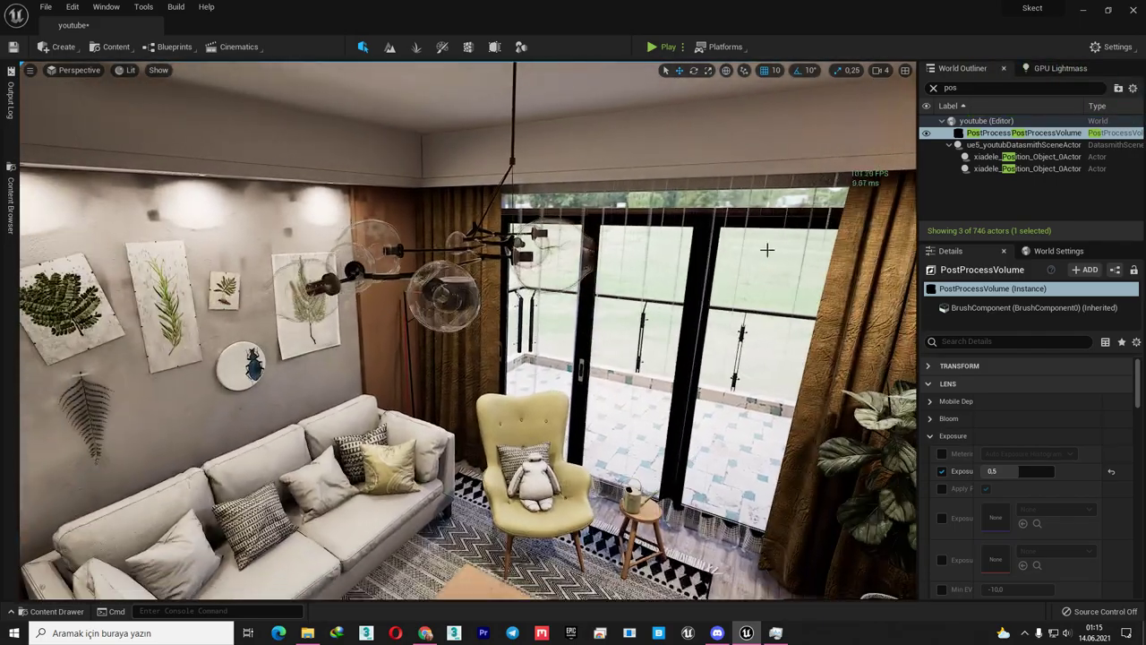
left_click(948, 385)
left_click(1005, 458)
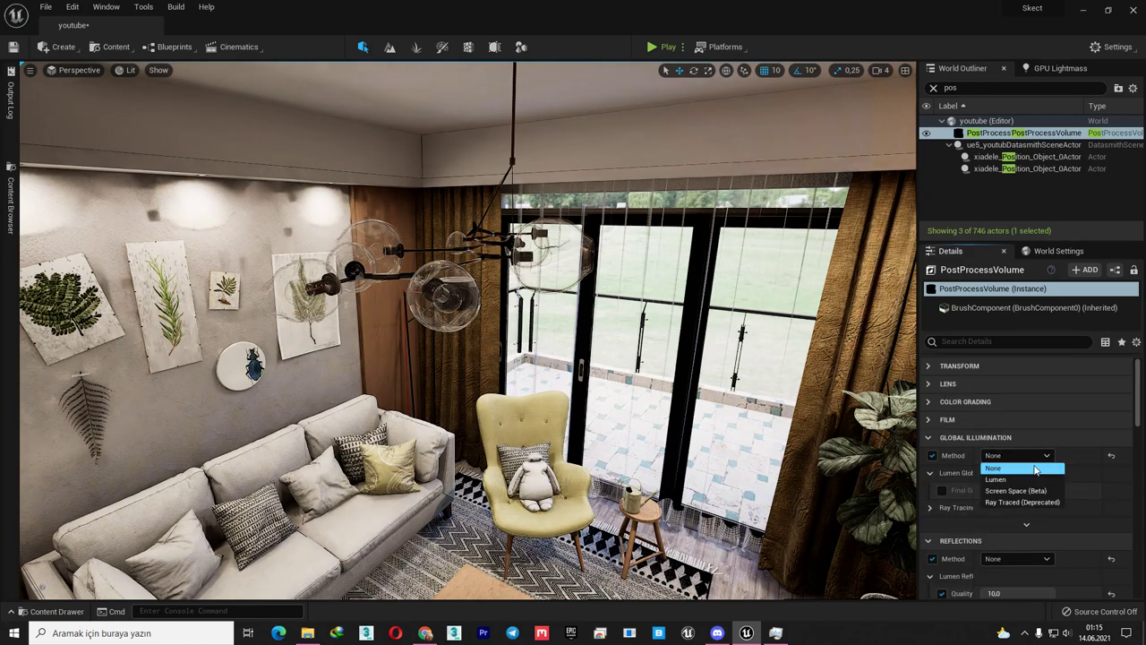
left_click(1025, 474)
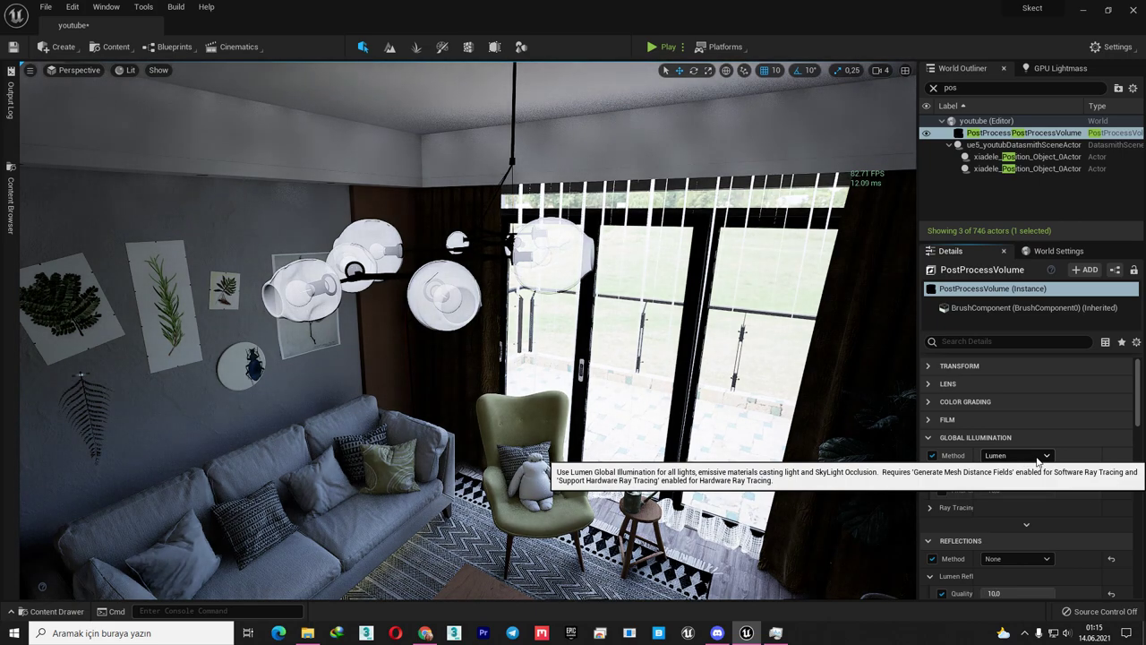
left_click(1037, 459)
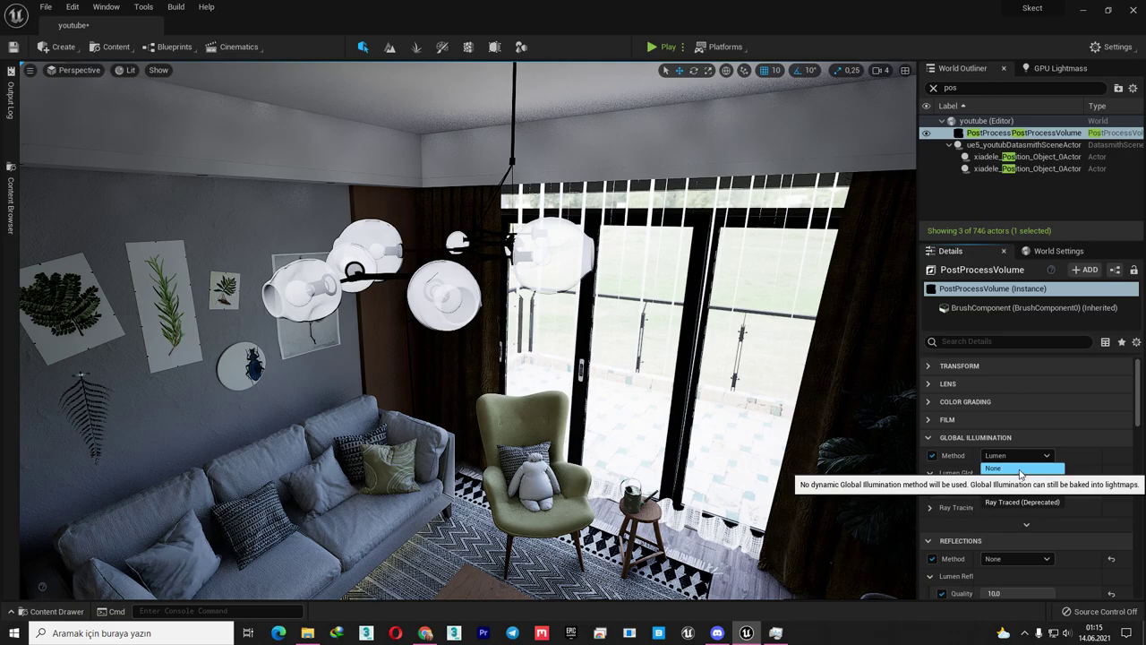
left_click(1019, 469)
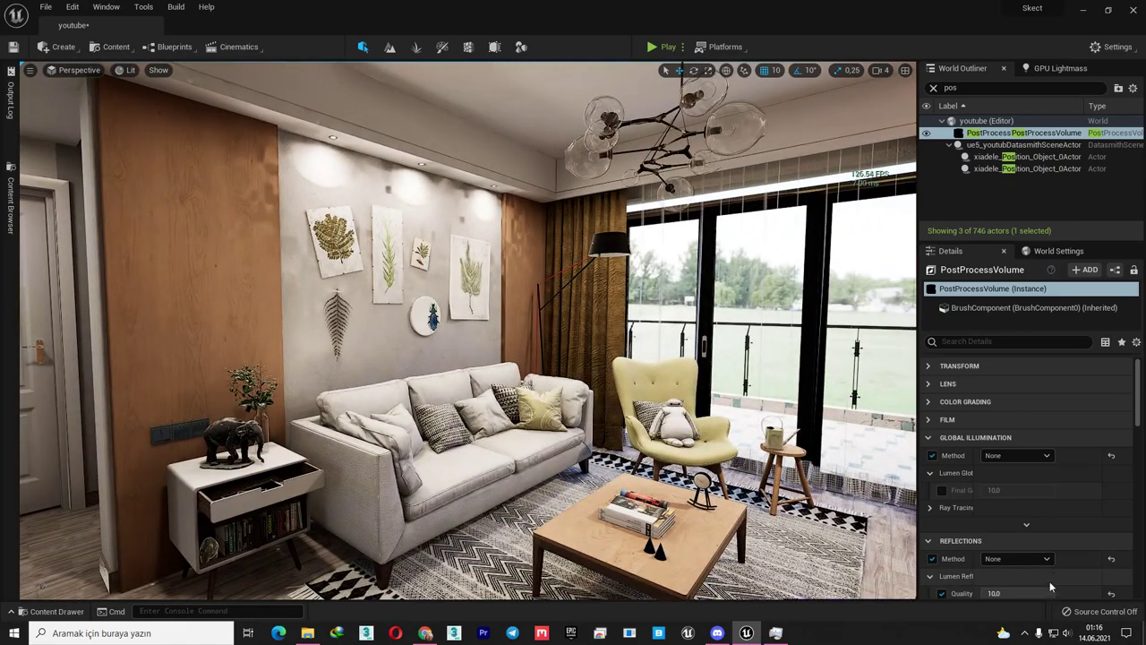
Set both the Reflections Method and Global Illumination Method to Lumen
left_click(1016, 558)
left_click(1011, 583)
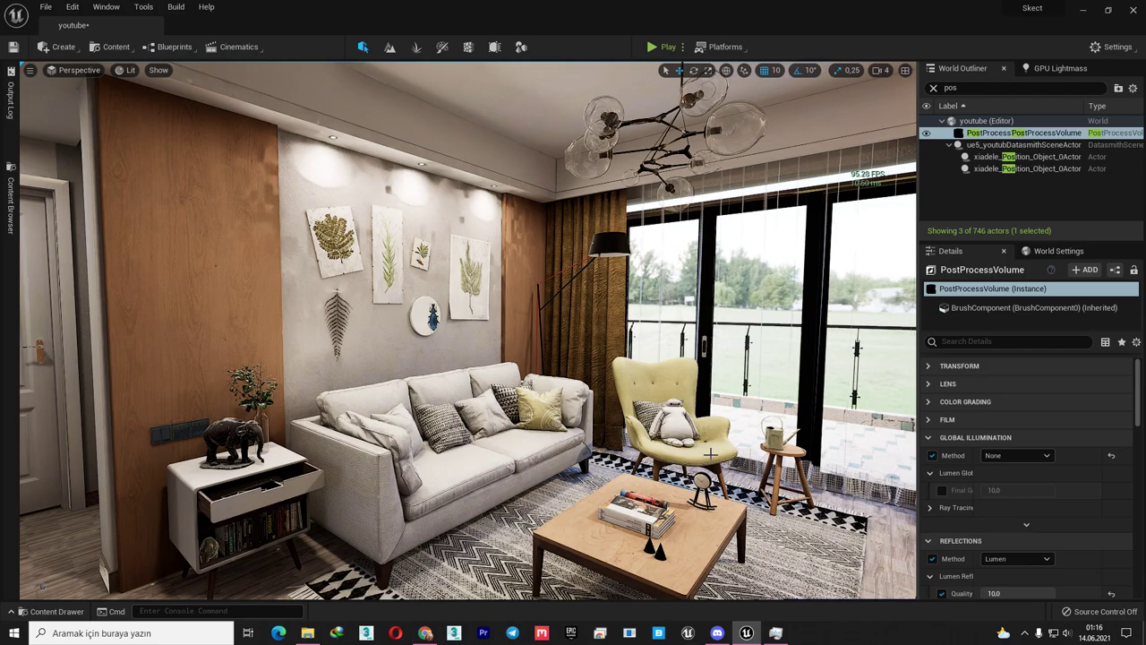
left_click(1017, 454)
left_click(1019, 478)
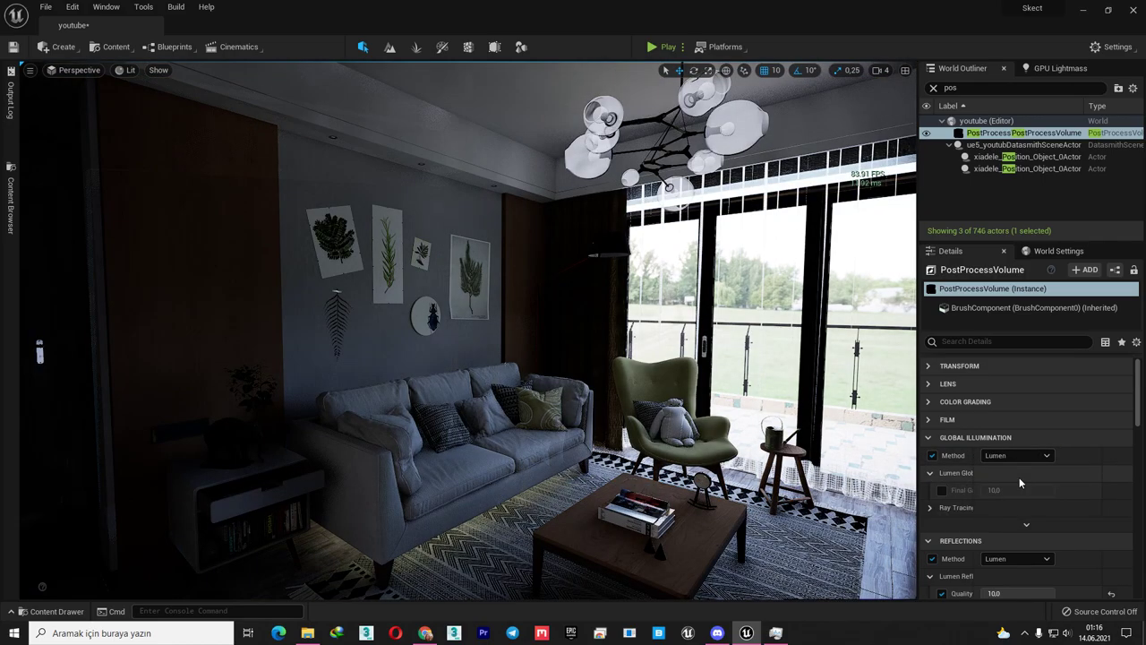
Fly the camera past the sofa, side room and hallway out to the balcony to inspect Lumen lighting
right_click_drag(537, 358, 564, 349)
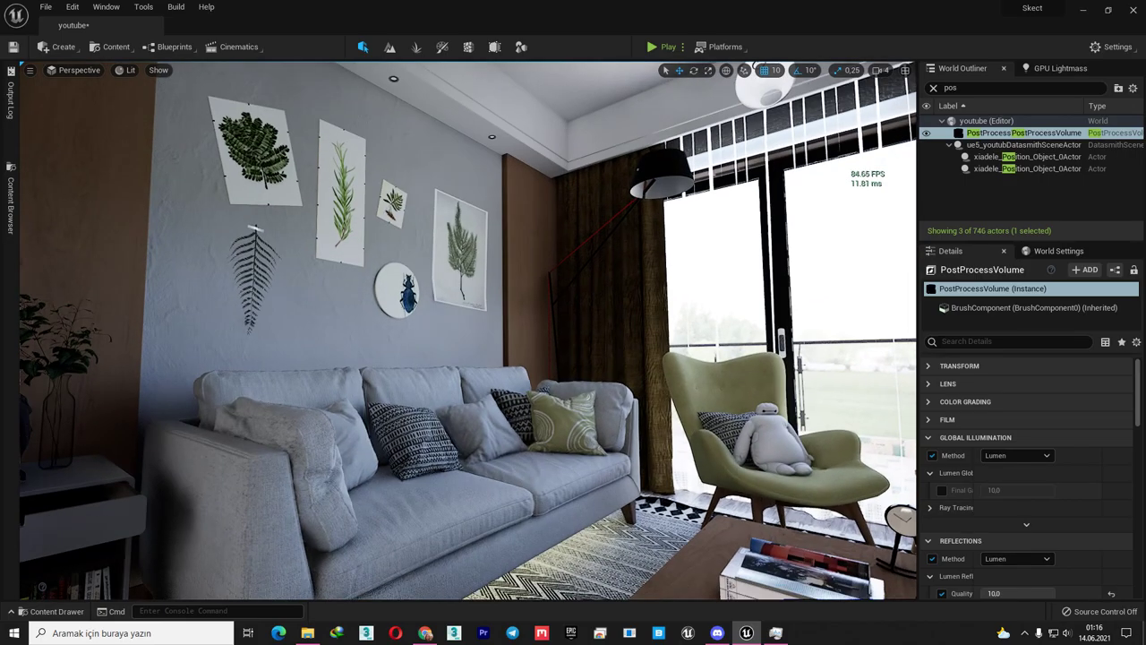
right_click_drag(564, 349, 573, 349)
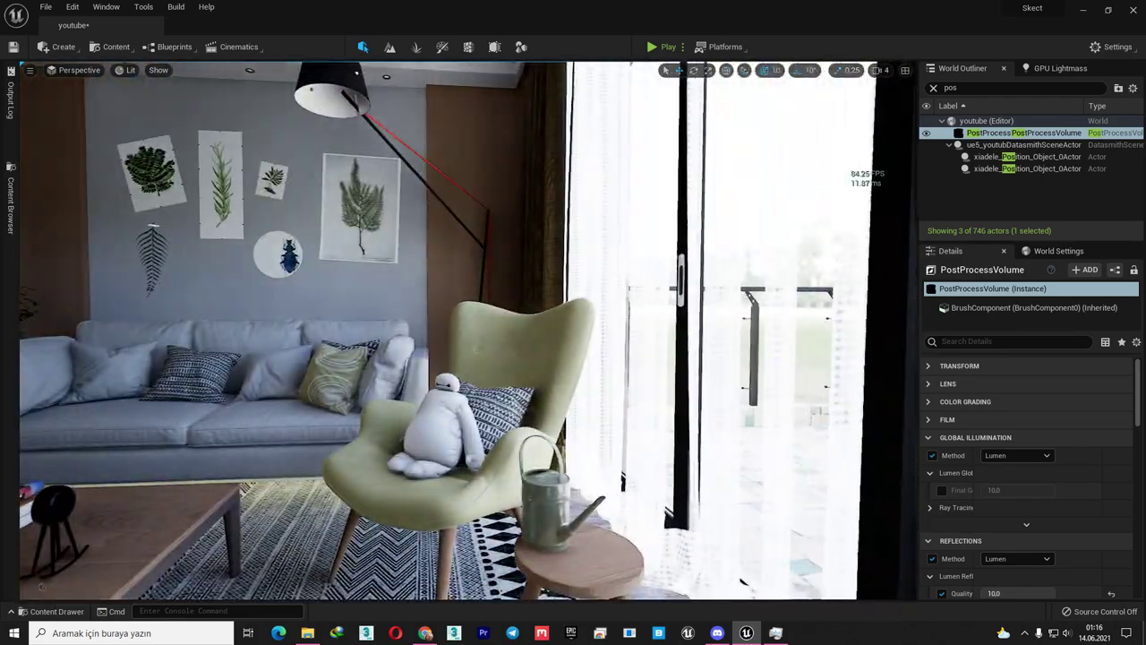
right_click_drag(740, 582, 660, 70)
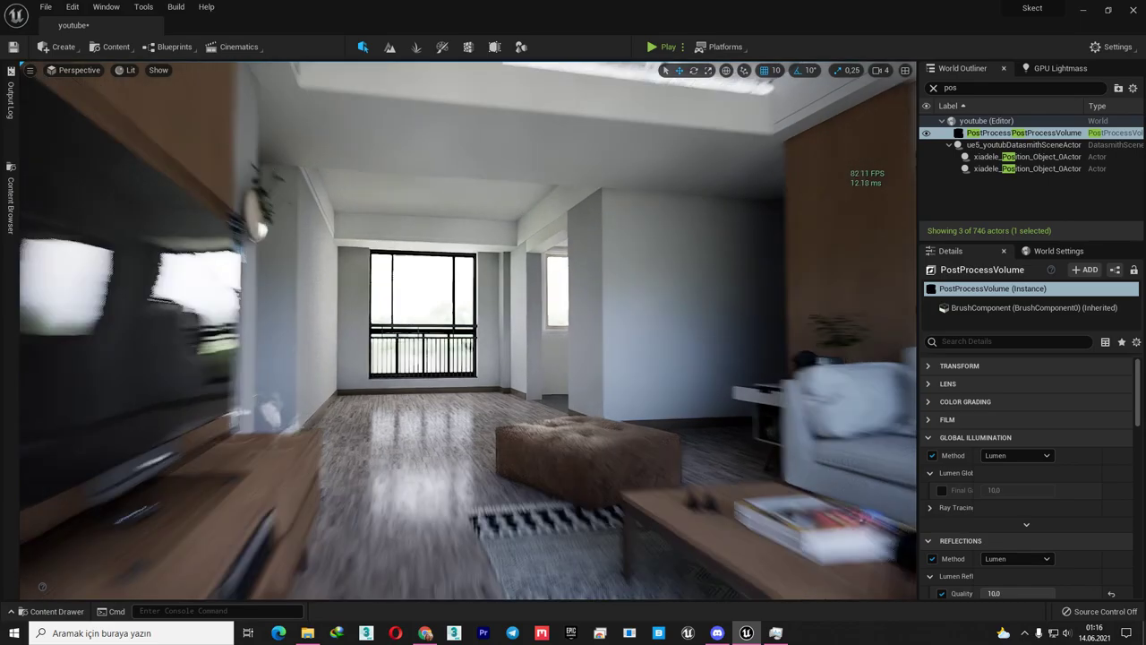
right_click_drag(465, 331, 502, 331)
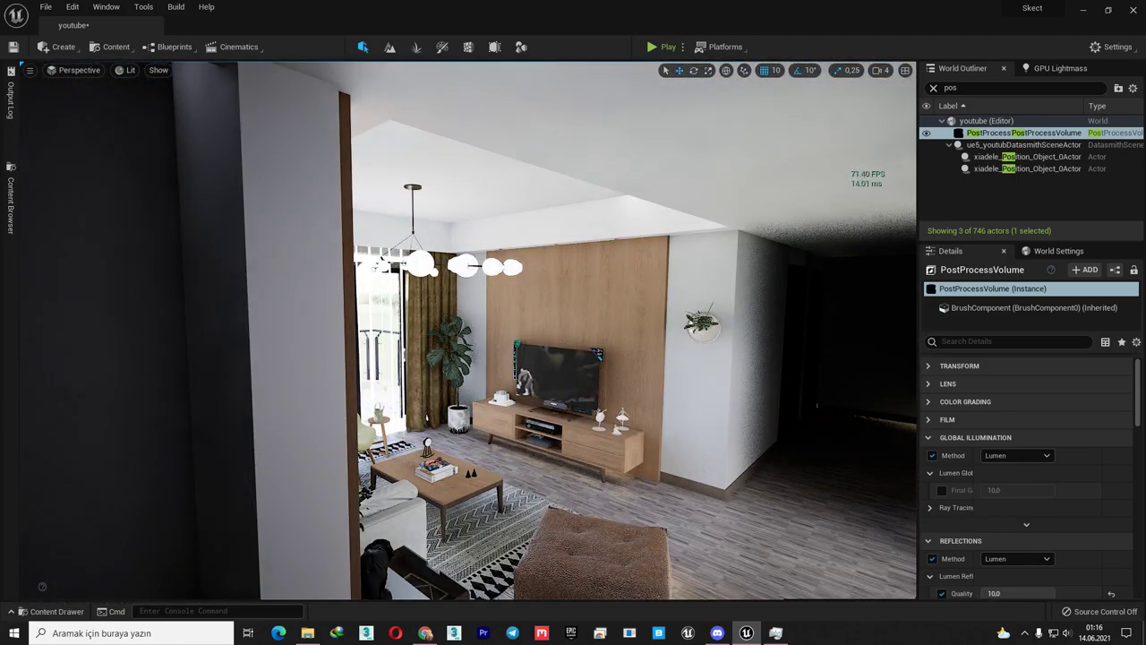
mouse_move(465, 331)
right_mouse_down()
mouse_move(609, 331)
mouse_move(466, 332)
right_mouse_up()
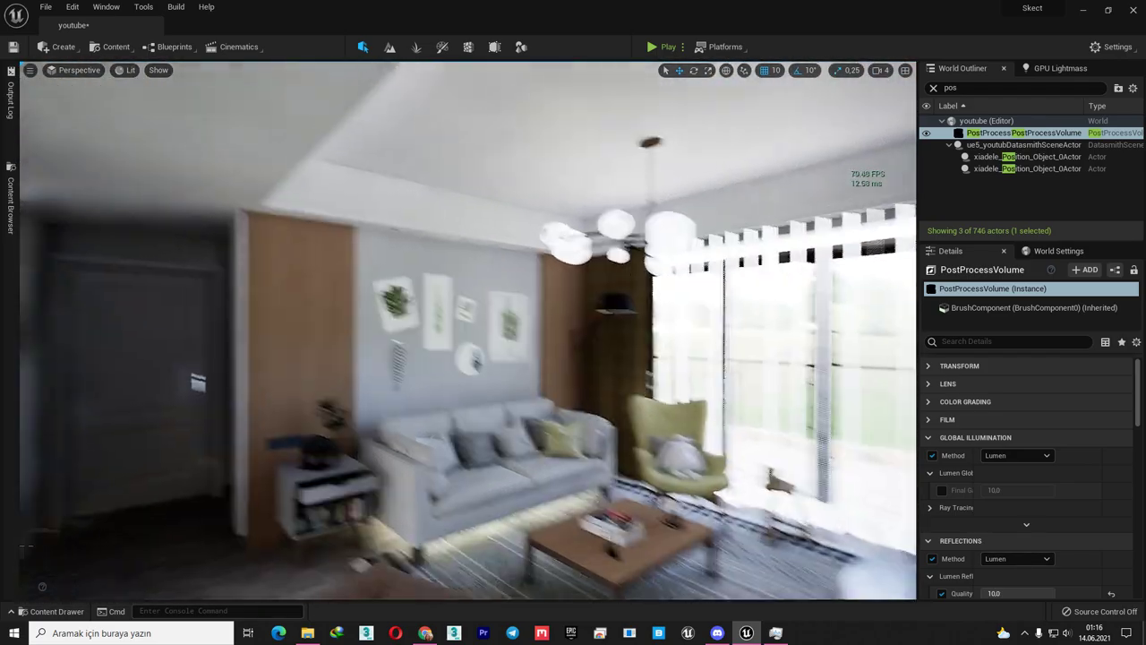
right_click_drag(609, 399, 743, 399)
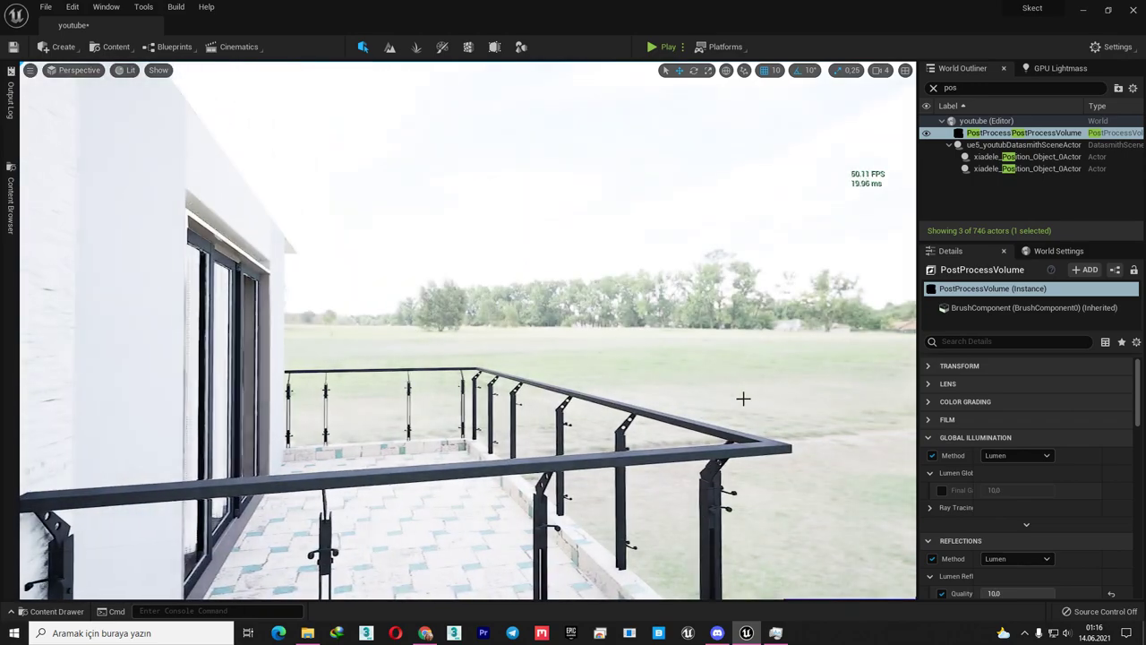
Make the HDRIBackdrop's Skylight Movable with source type SLS Captured Scene
left_click(743, 399)
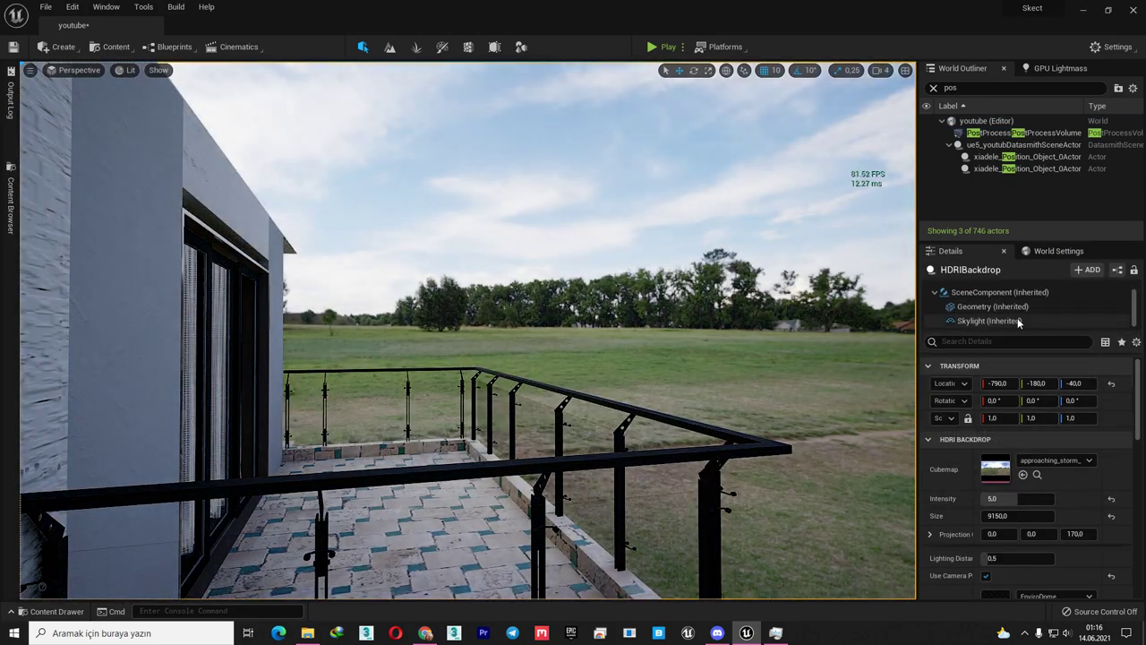
left_click(1018, 322)
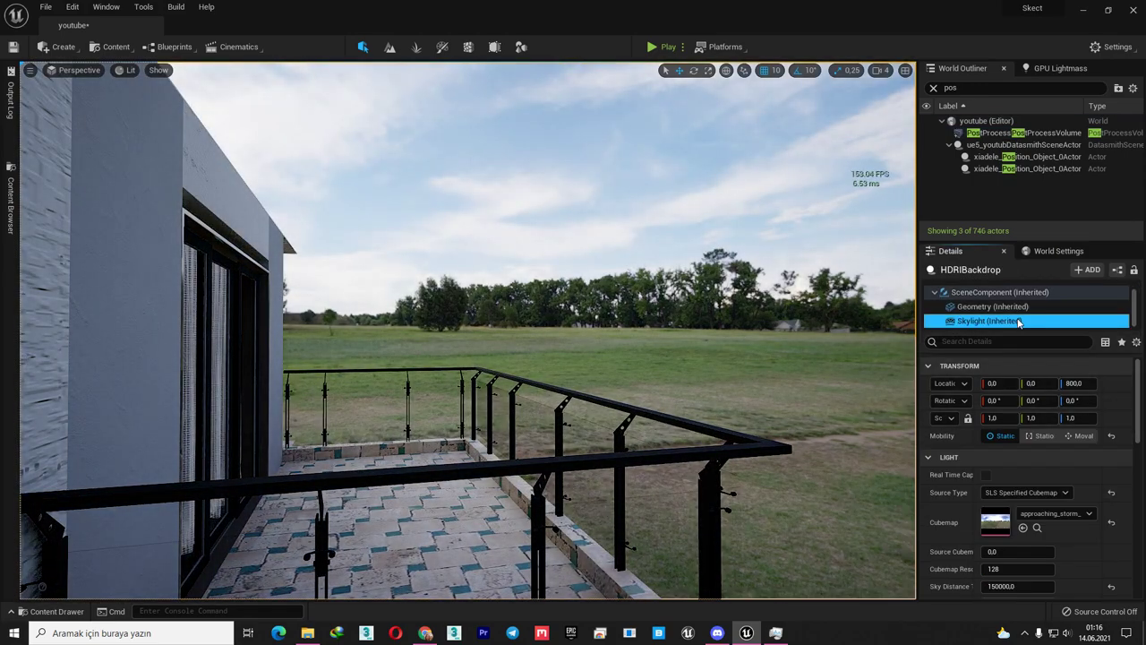
left_click(1081, 437)
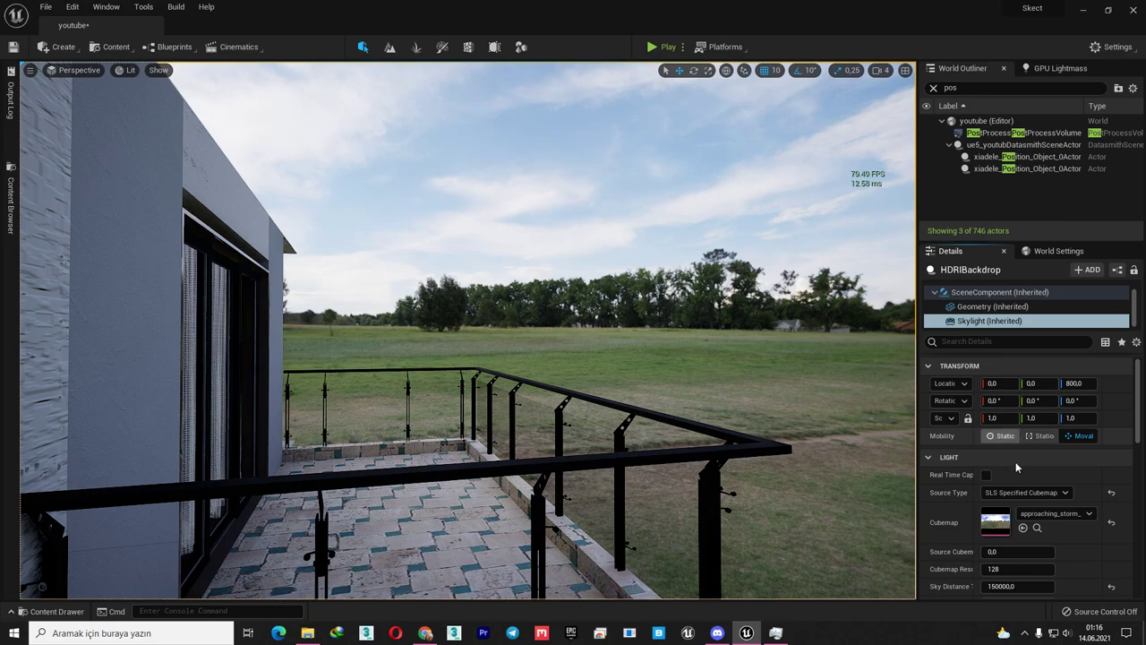
left_click(1111, 493)
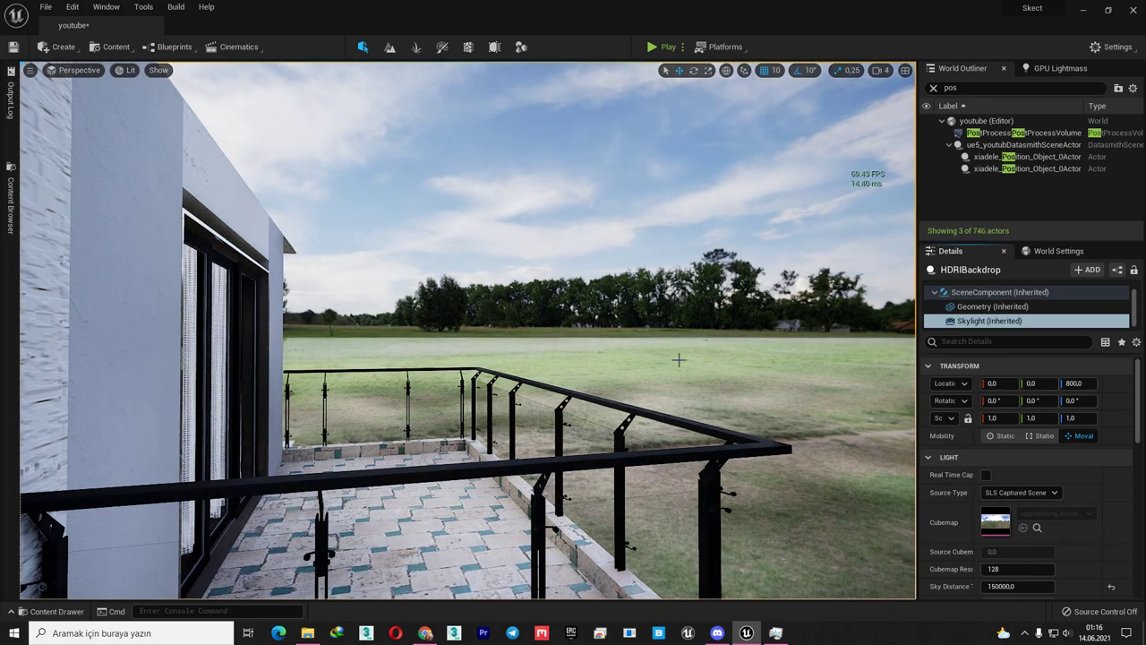
Review the HDRI backdrop and sky light properties, then turn the camera back toward the sofa
scroll(991, 313, "up", 2)
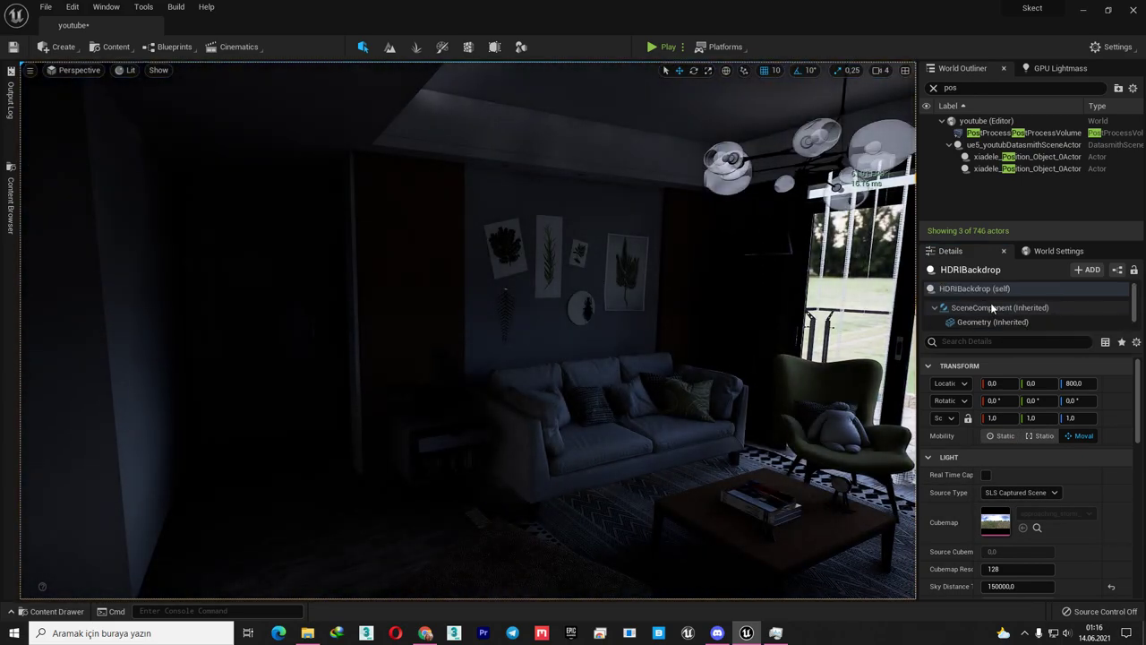
left_click(985, 288)
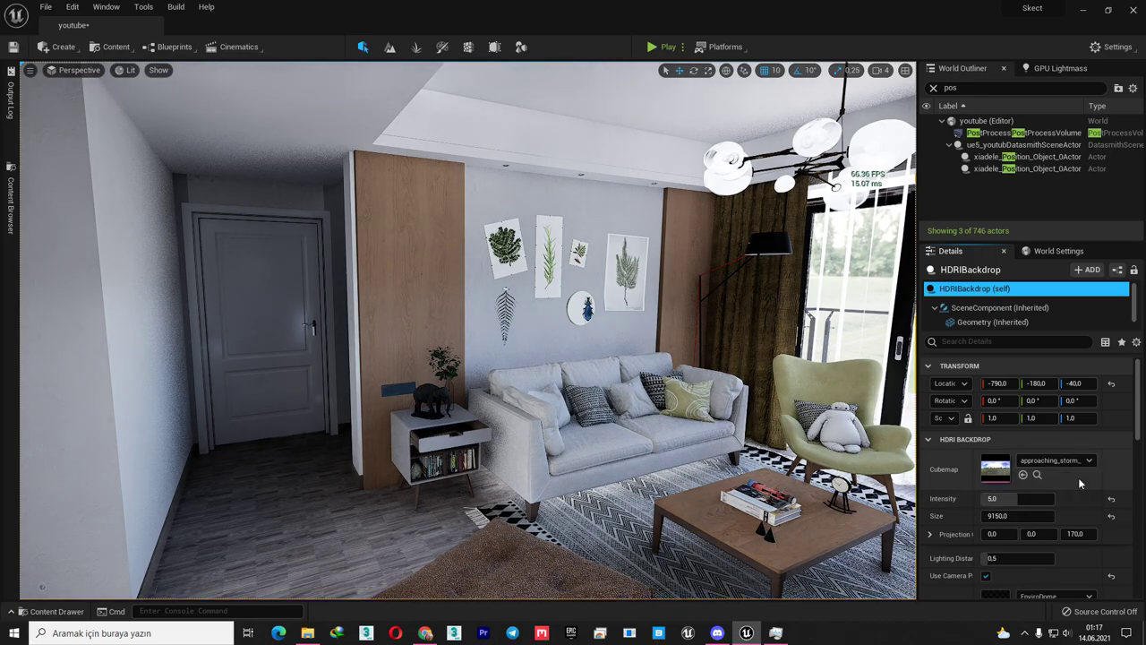
scroll(985, 323, "down", 1)
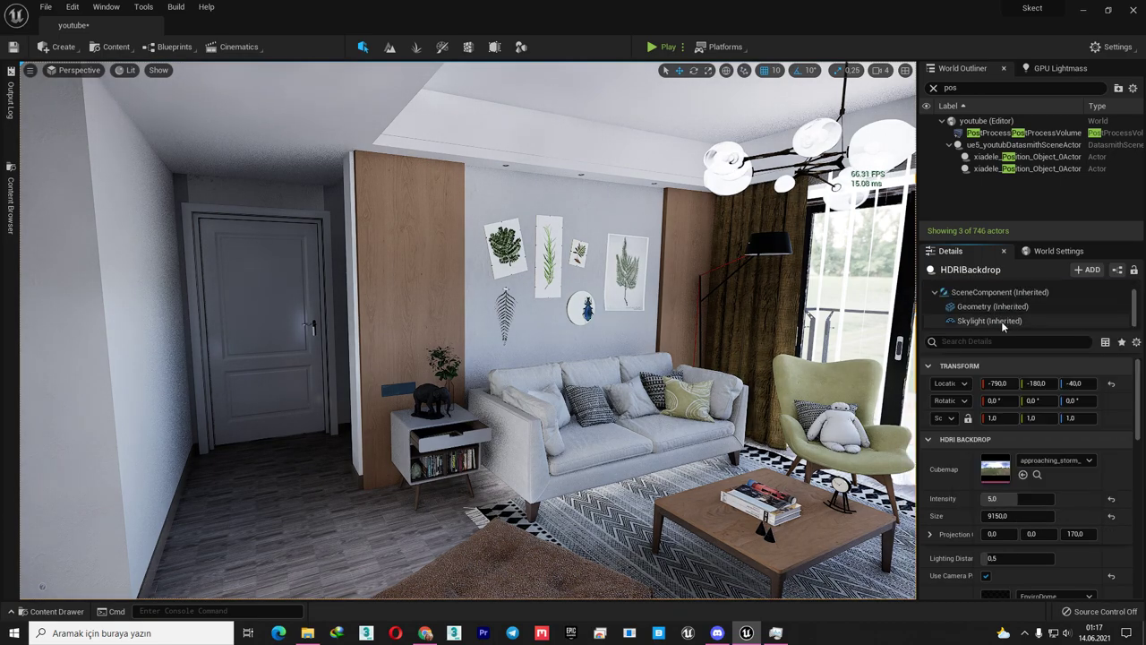
left_click(985, 321)
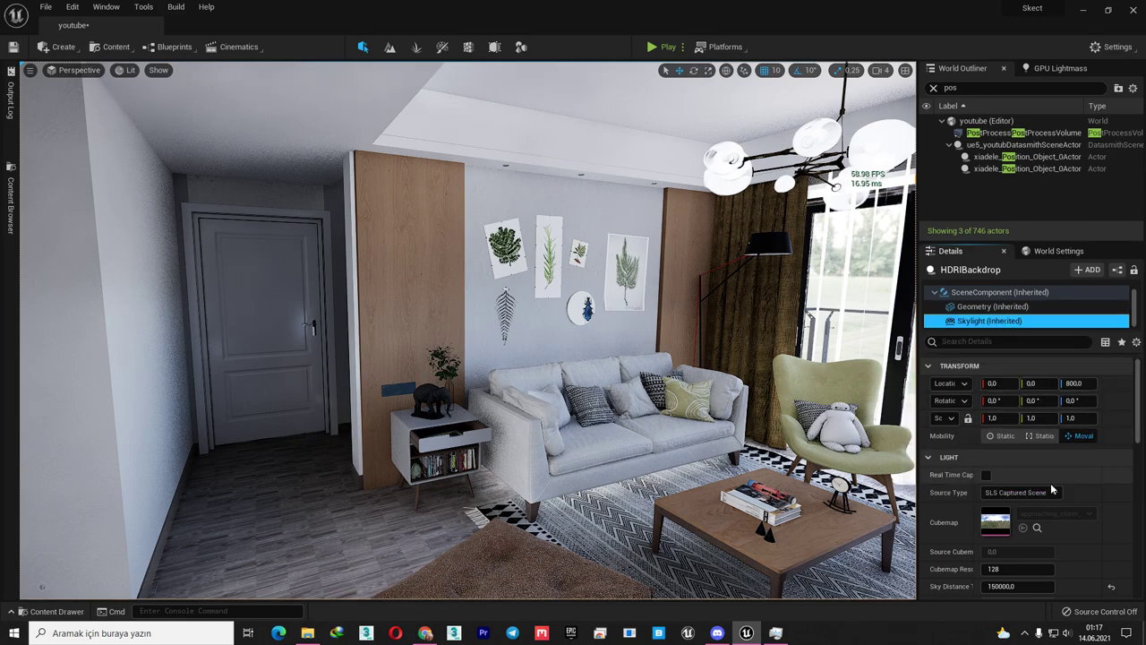
scroll(1004, 322, "up", 1)
left_click(985, 288)
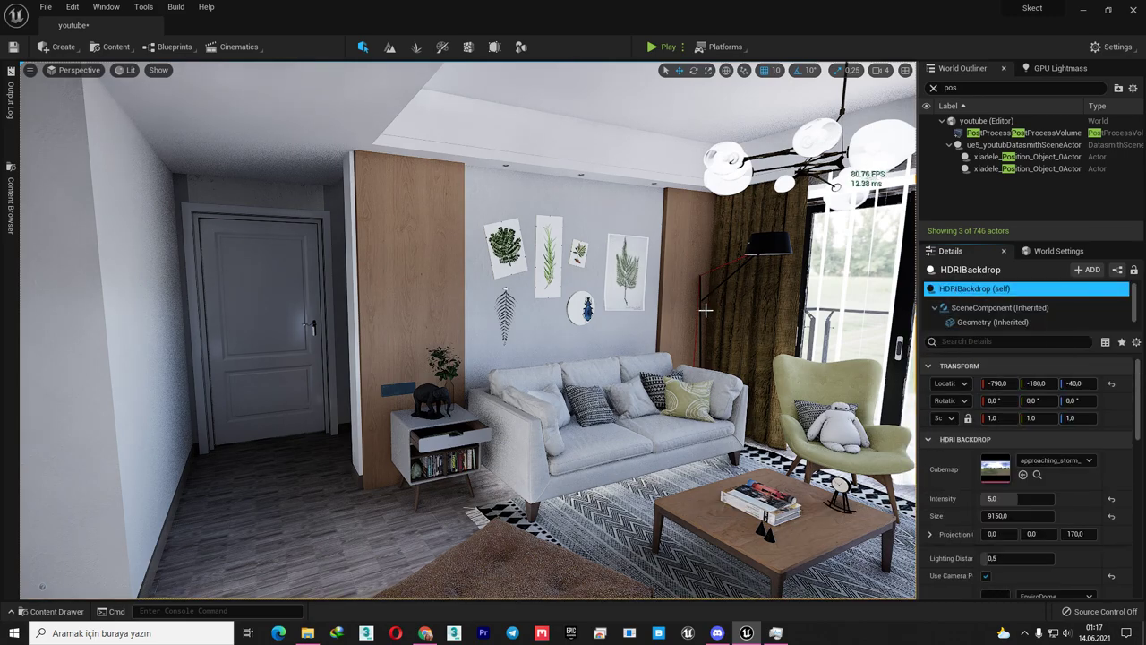
right_click_drag(465, 331, 403, 331)
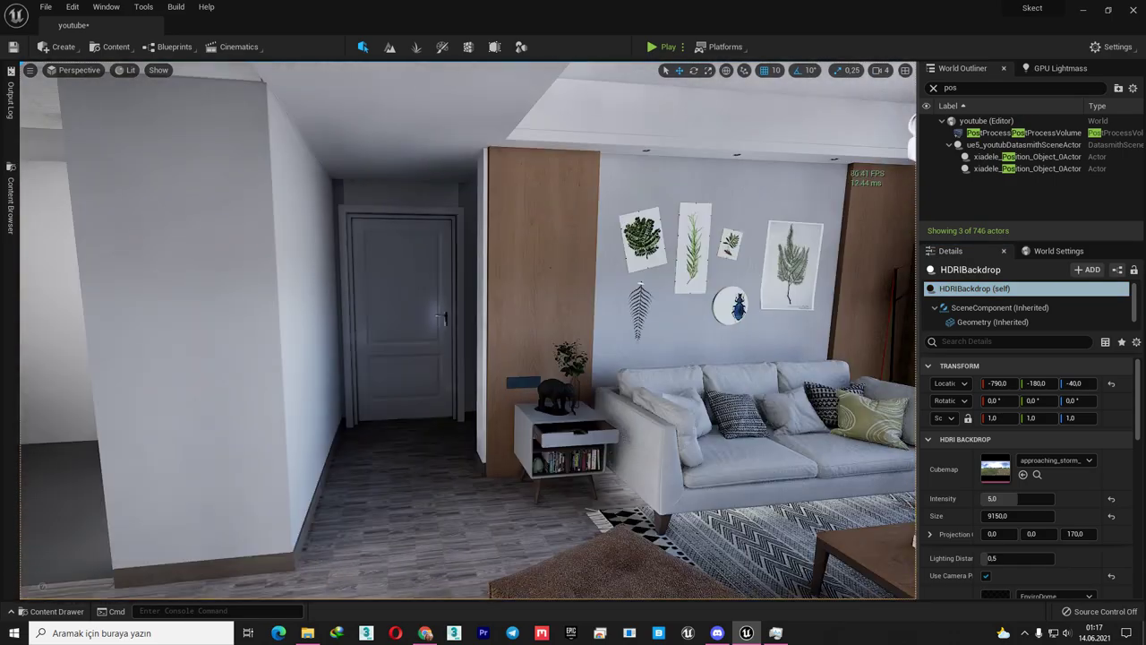
right_click_drag(595, 355, 699, 358)
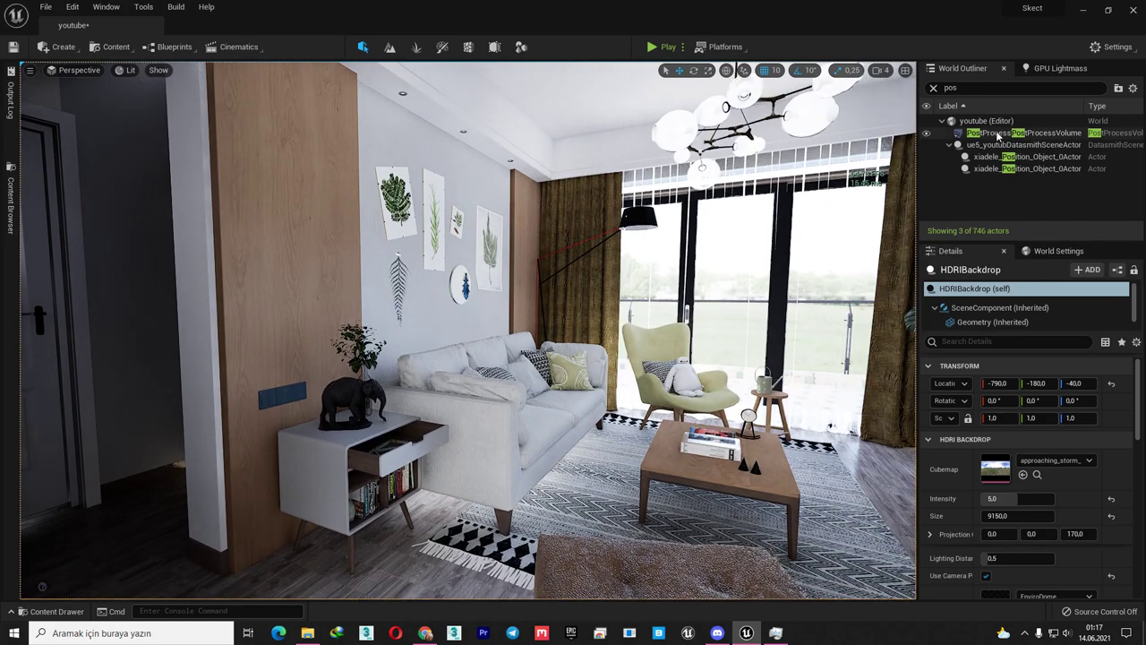
Enable Lumen Final Gather, switch Global Illumination to Ray Traced (Deprecated), and expand its settings
left_click(1088, 133)
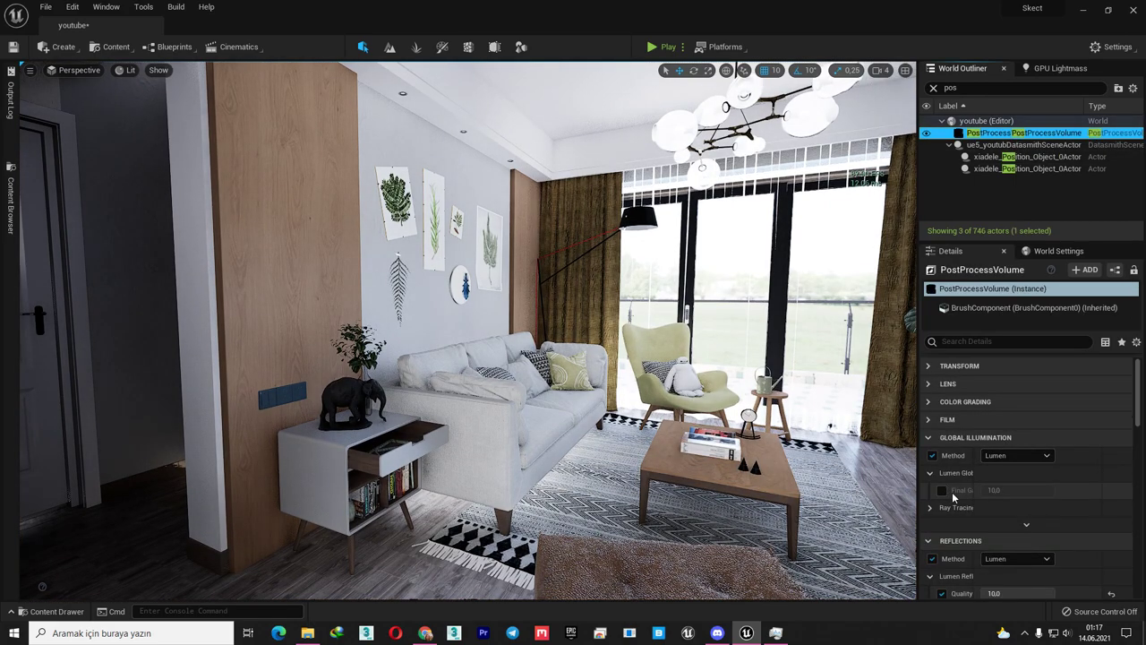
left_click(943, 491)
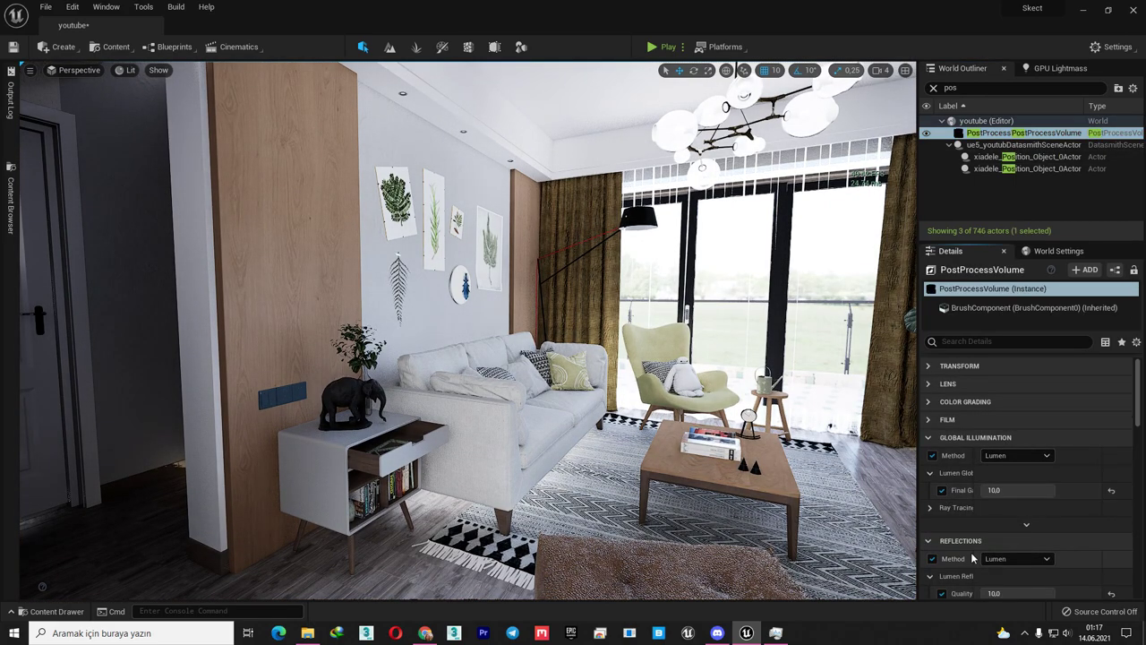
scroll(985, 519, "down", 3)
scroll(1003, 417, "up", 1)
left_click(1020, 436)
left_click(1016, 488)
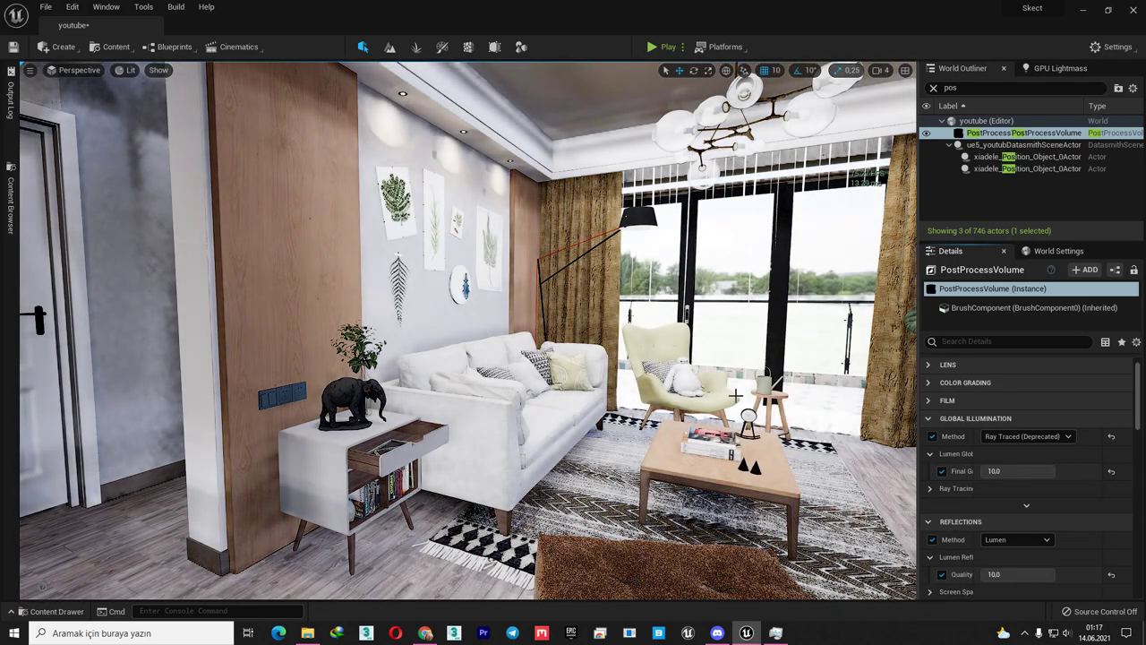
right_click_drag(501, 341, 358, 344)
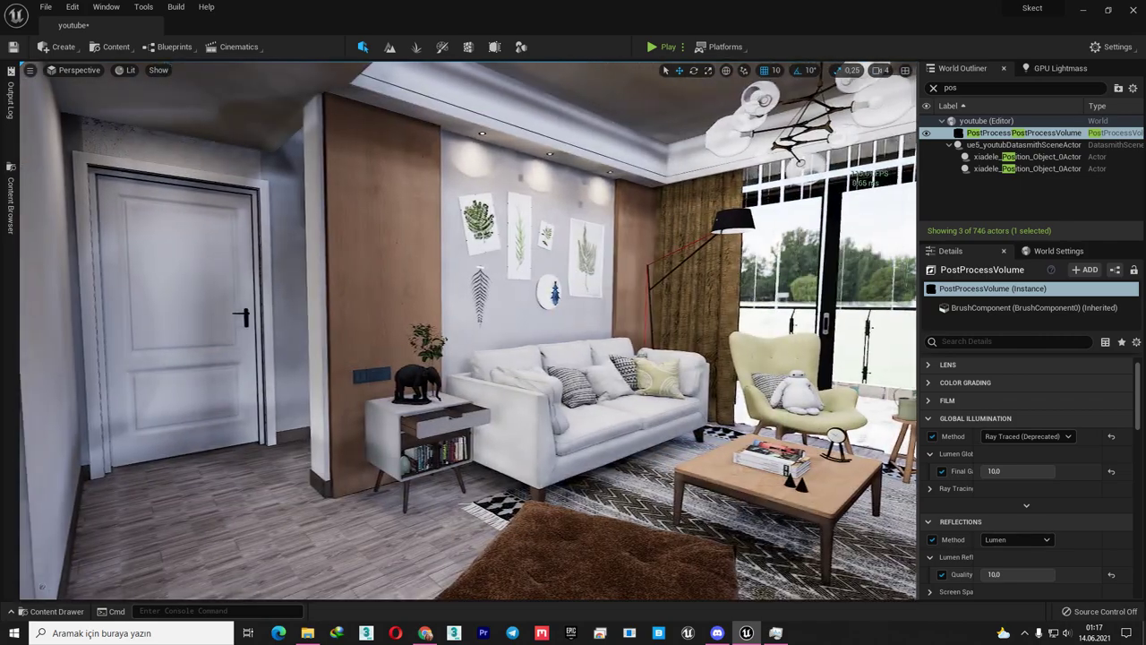
left_click(930, 488)
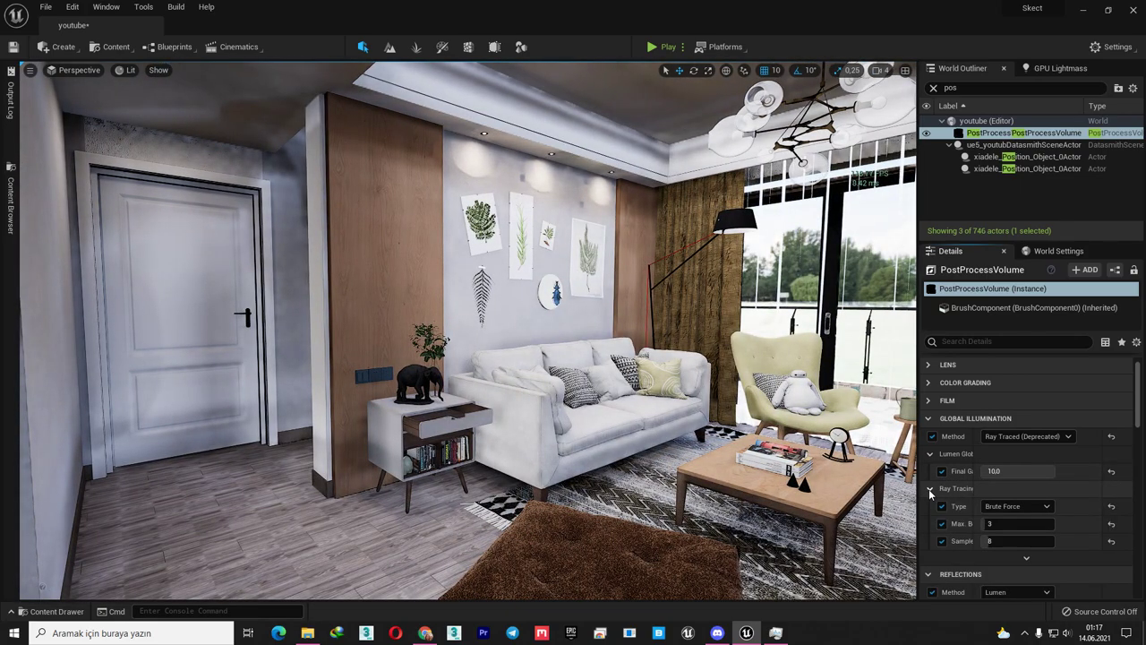
right_click_drag(705, 383, 627, 385)
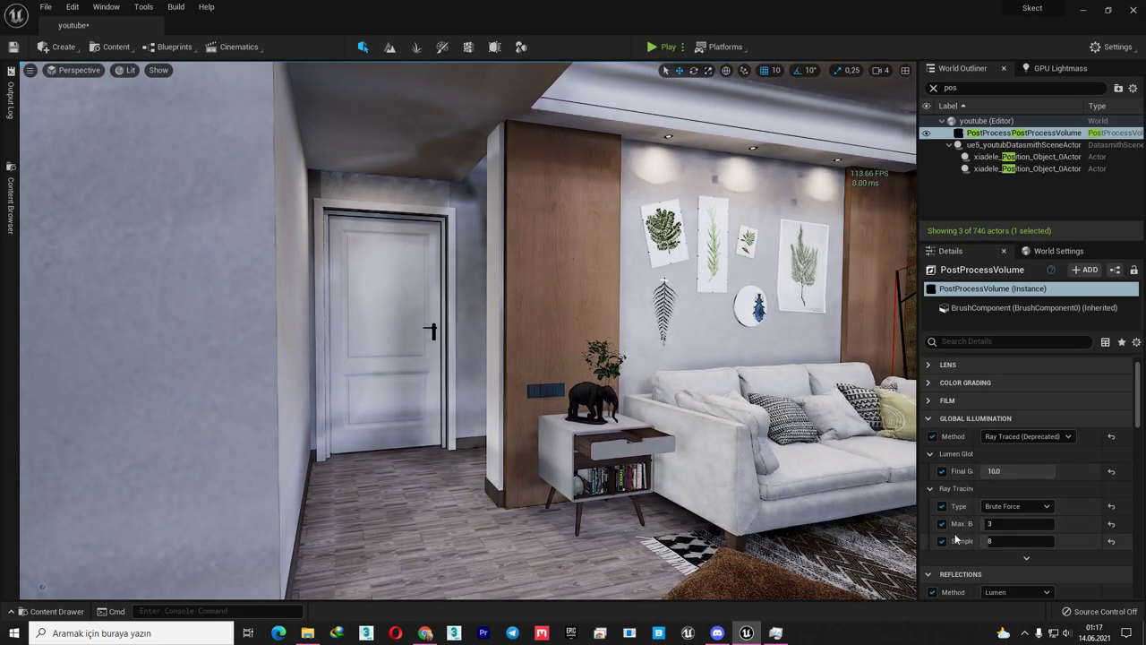
Switch the Reflections Method to Ray Traced (Deprecated) and look around the room
scroll(985, 502, "down", 2)
left_click(1017, 525)
left_click(1021, 570)
scroll(938, 504, "down", 3)
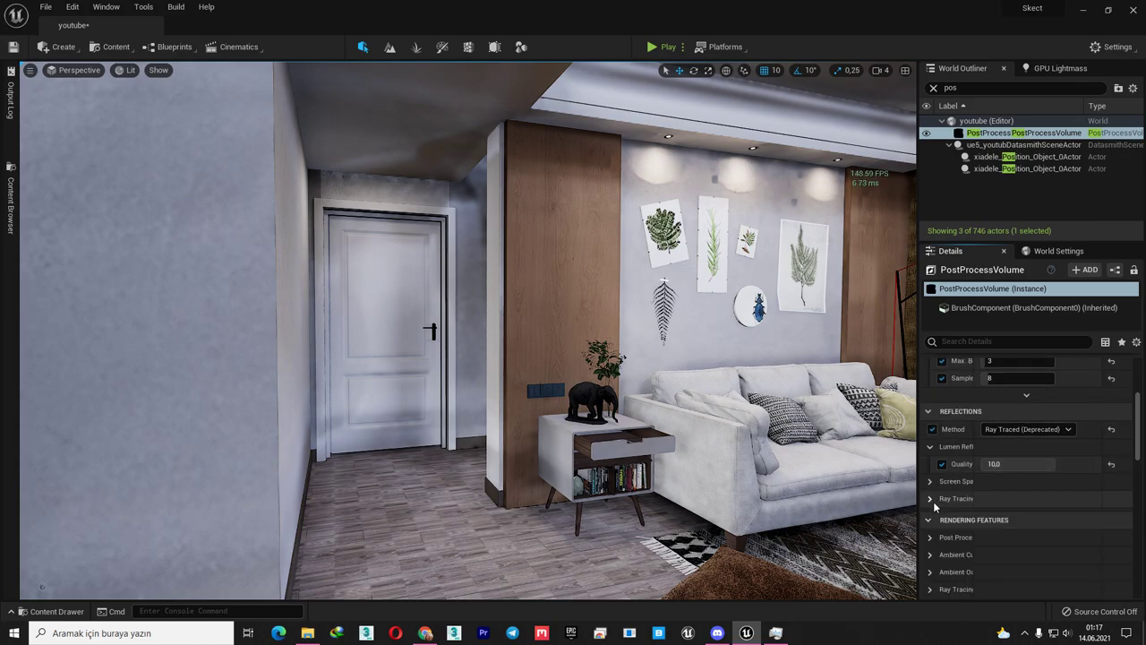
right_click_drag(767, 373, 555, 376)
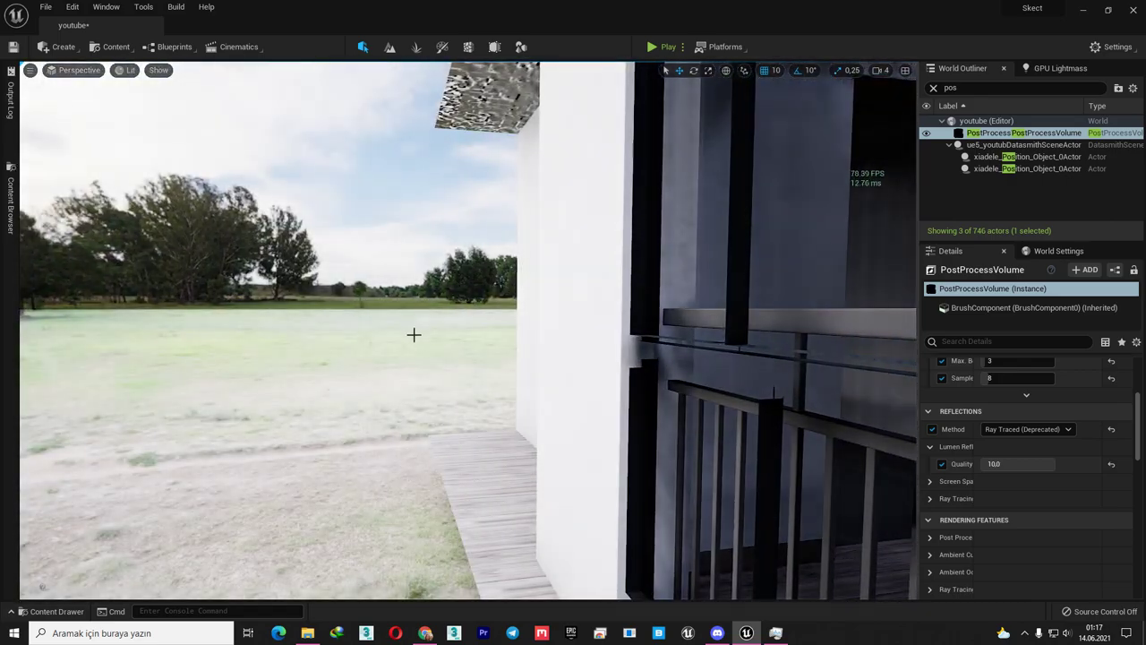
Back in the living room, run r.RayTracing.ForceAllRayTracingEffects -1 from the console
left_click(476, 350)
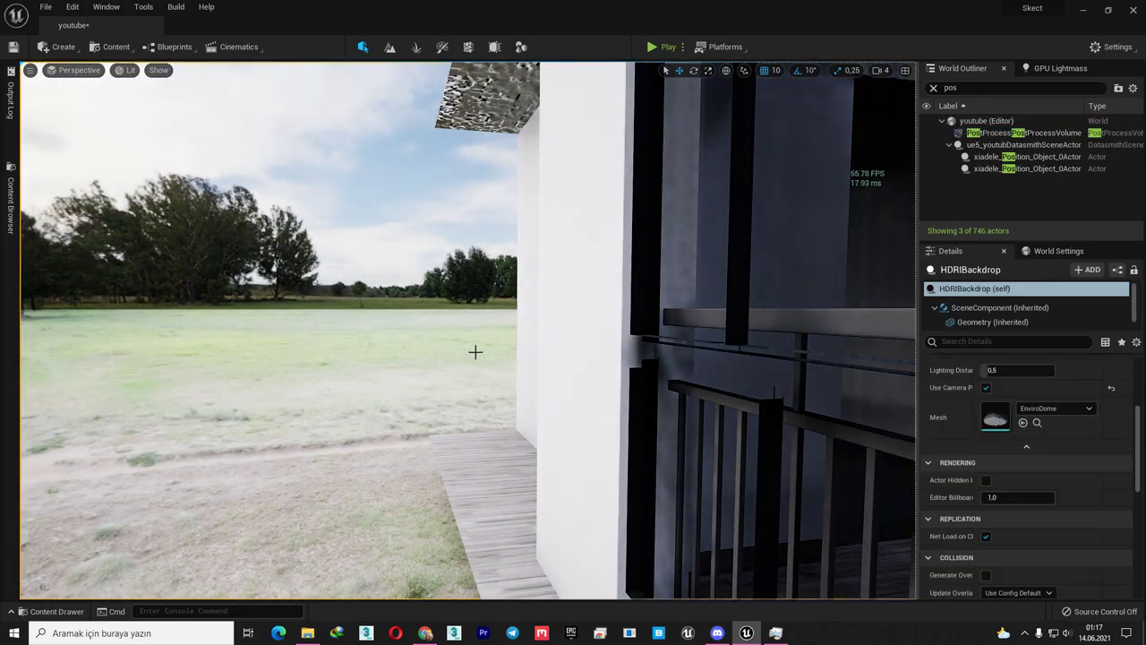
right_click_drag(476, 350, 403, 354)
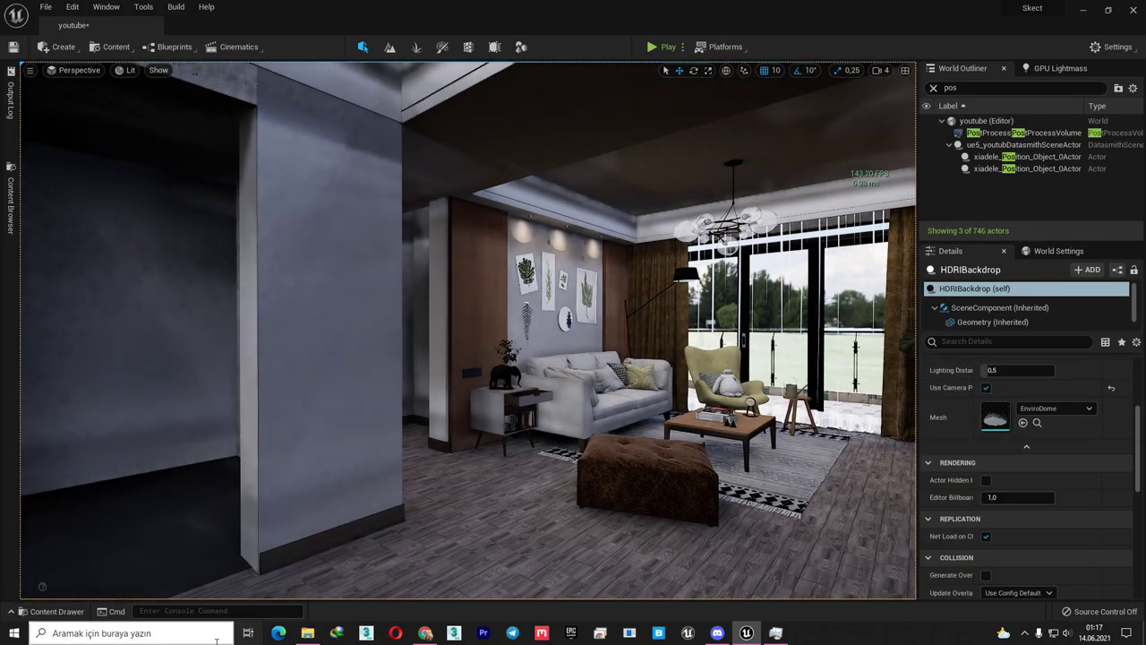
left_click(231, 613)
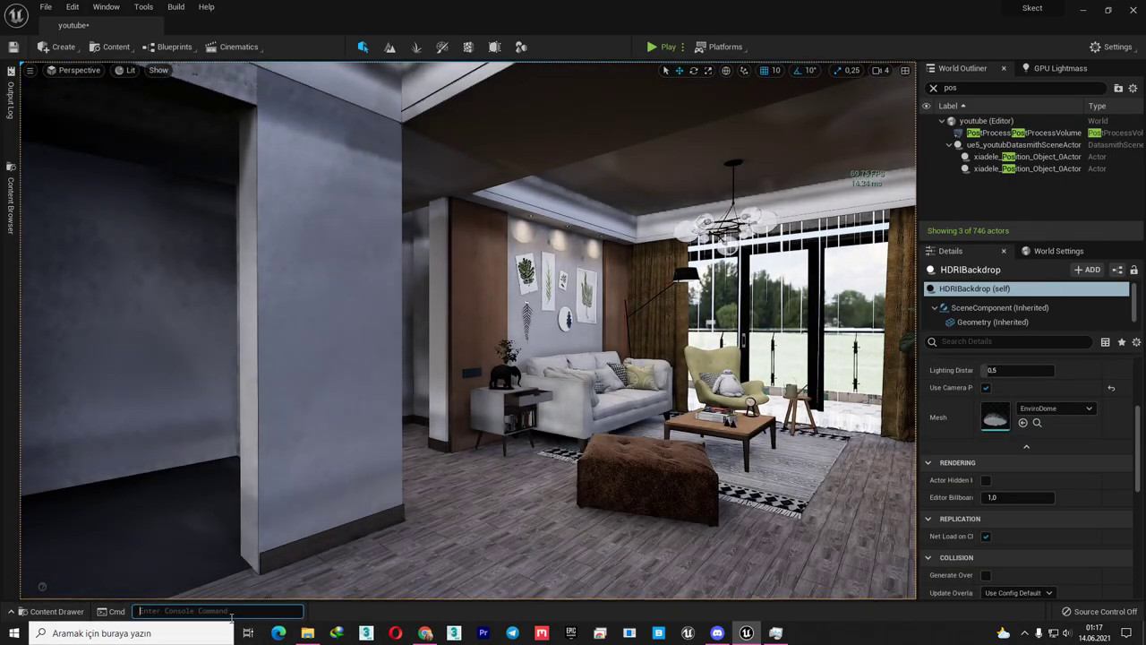
type("allr")
key("Down")
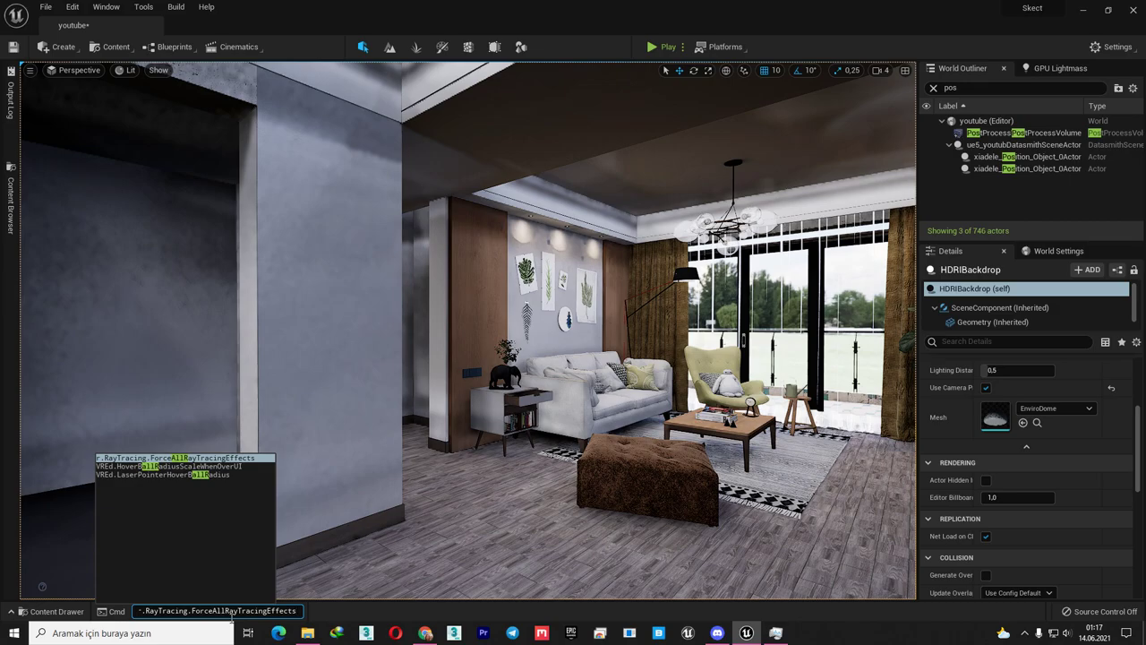
type("-1")
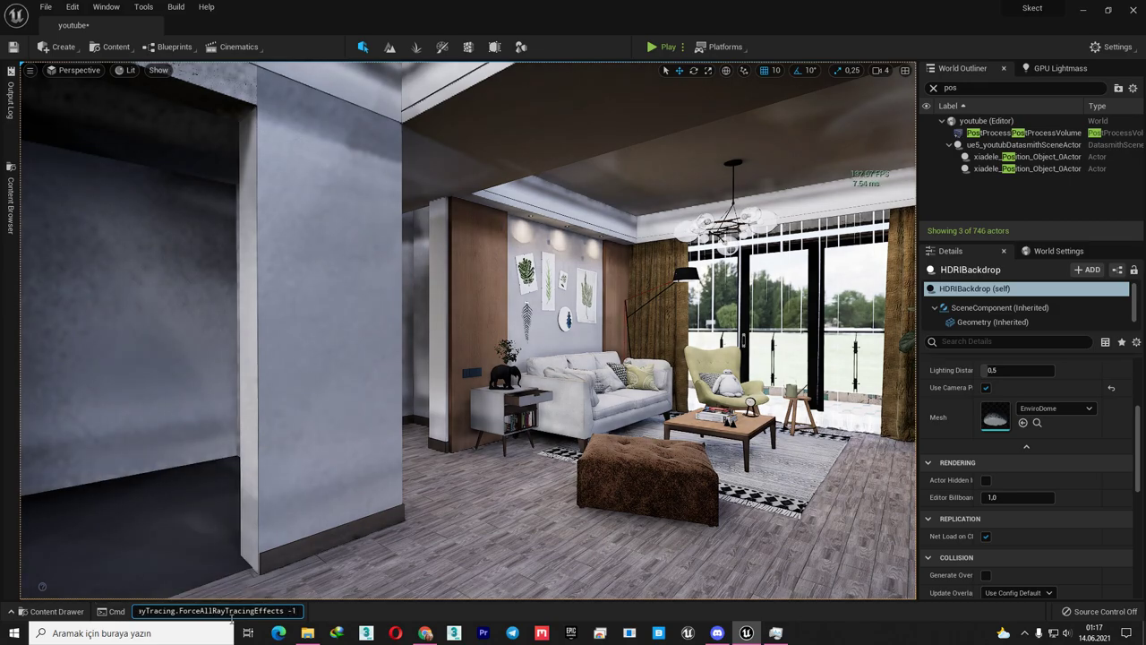
key("Return")
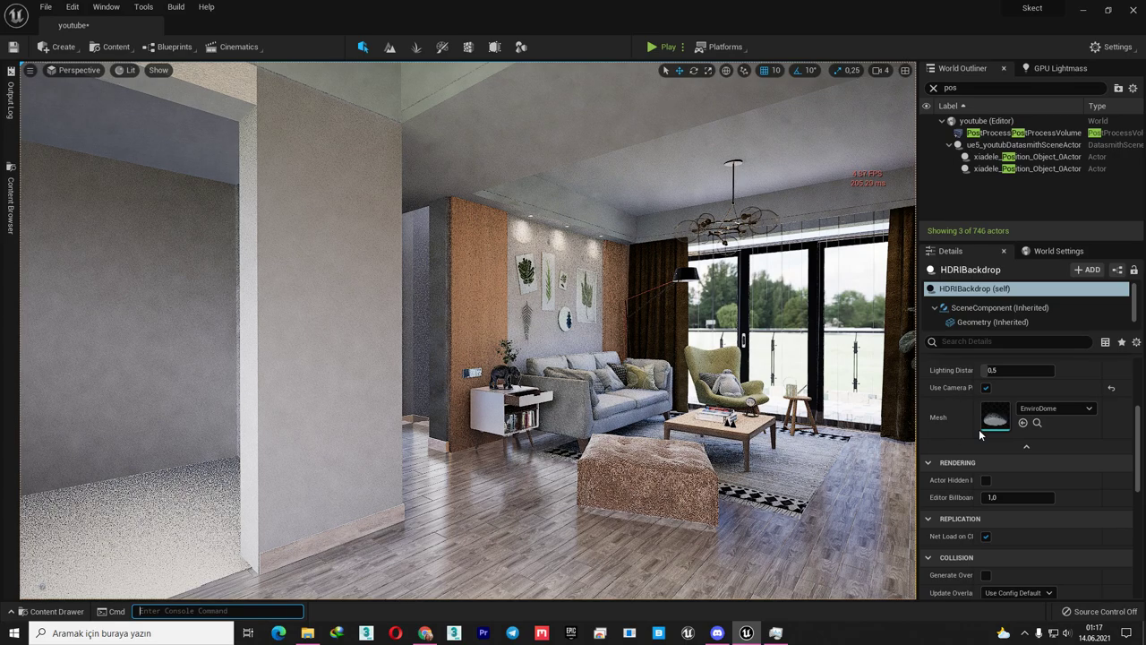
Set Lumen Reflections Quality to 10 and uncheck the ray-traced GI Samples and Max Bounces overrides
left_click(986, 135)
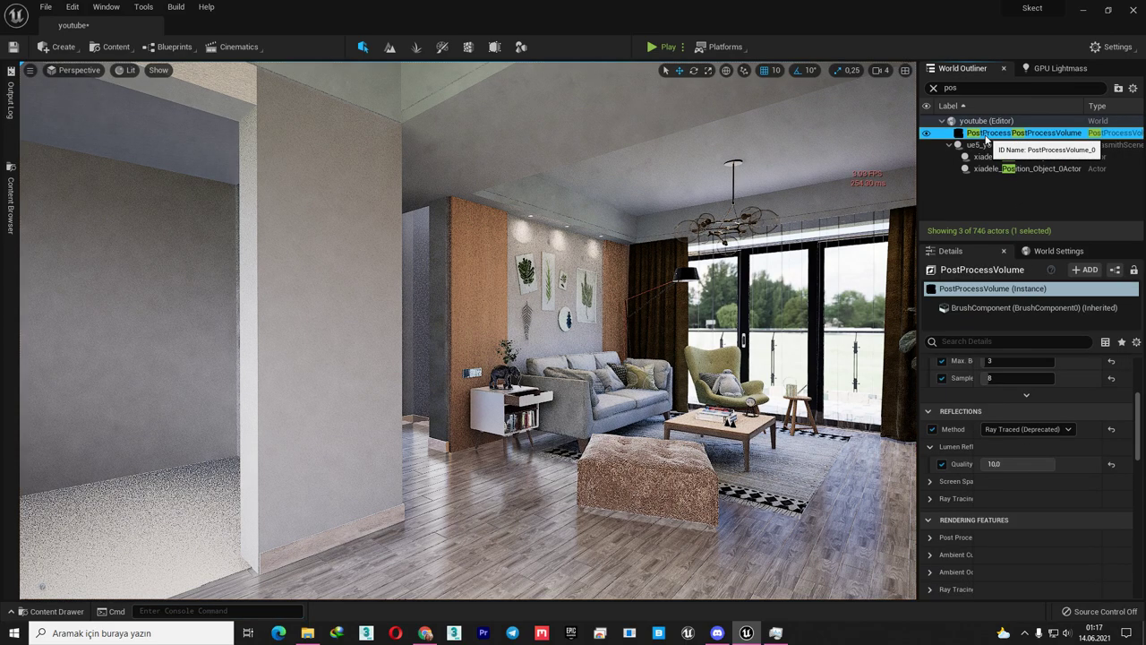
left_click(993, 463)
type("10")
key("Return")
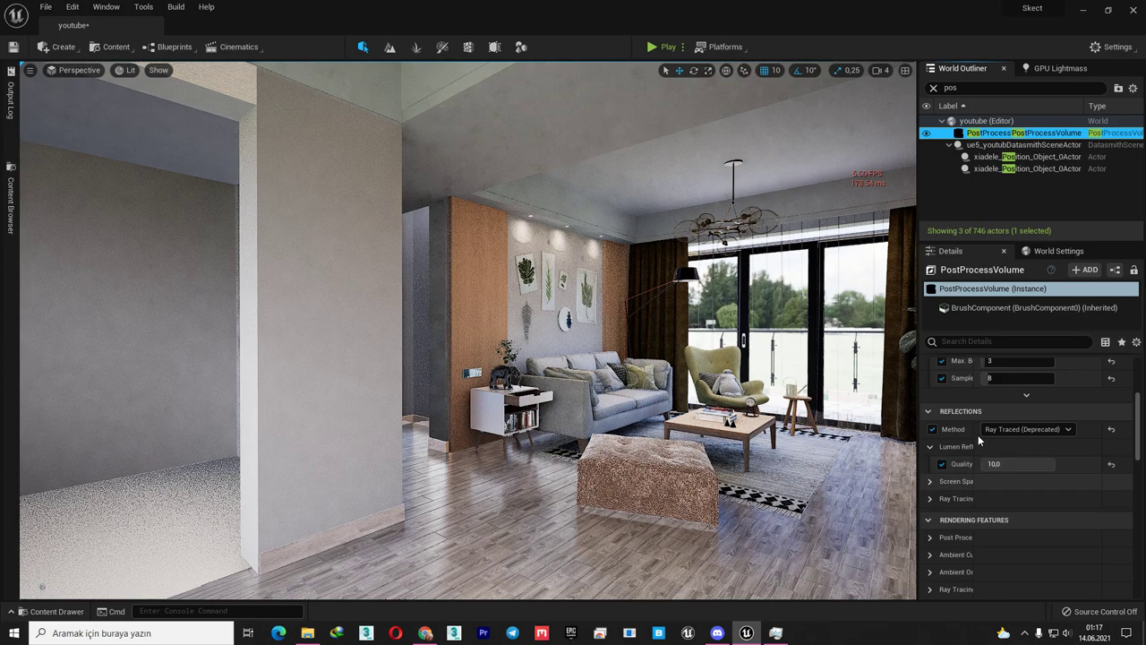
scroll(977, 450, "up", 2)
scroll(975, 448, "up", 2)
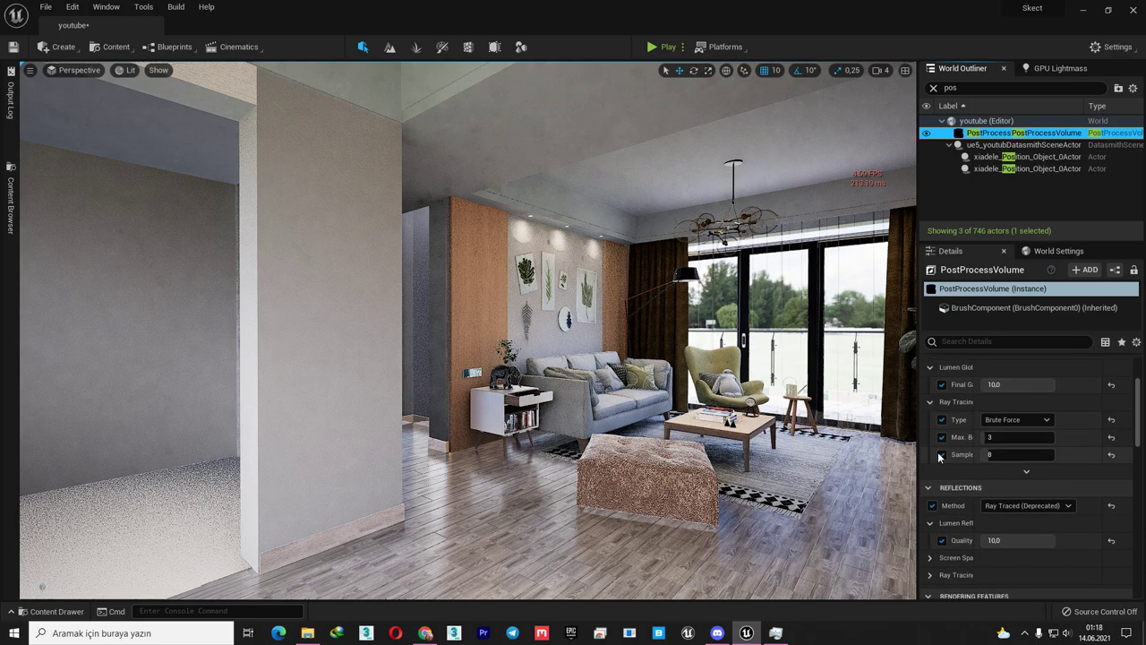
left_click(941, 454)
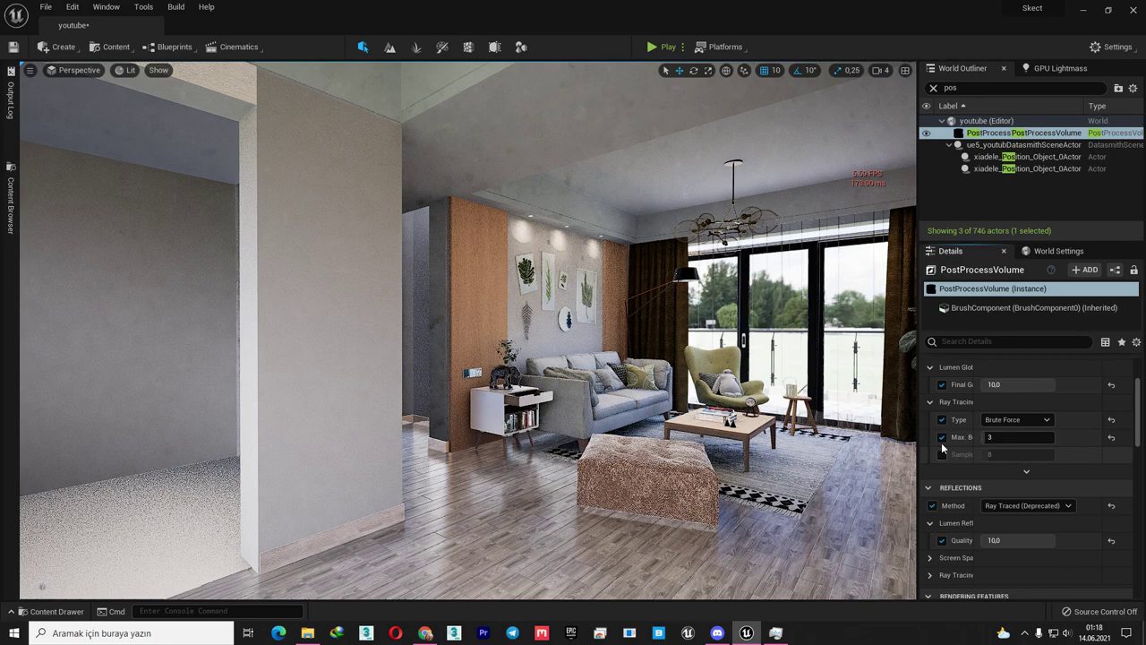
left_click(942, 437)
mouse_move(468, 329)
right_mouse_down()
mouse_move(502, 329)
mouse_move(439, 329)
mouse_move(591, 330)
right_mouse_up()
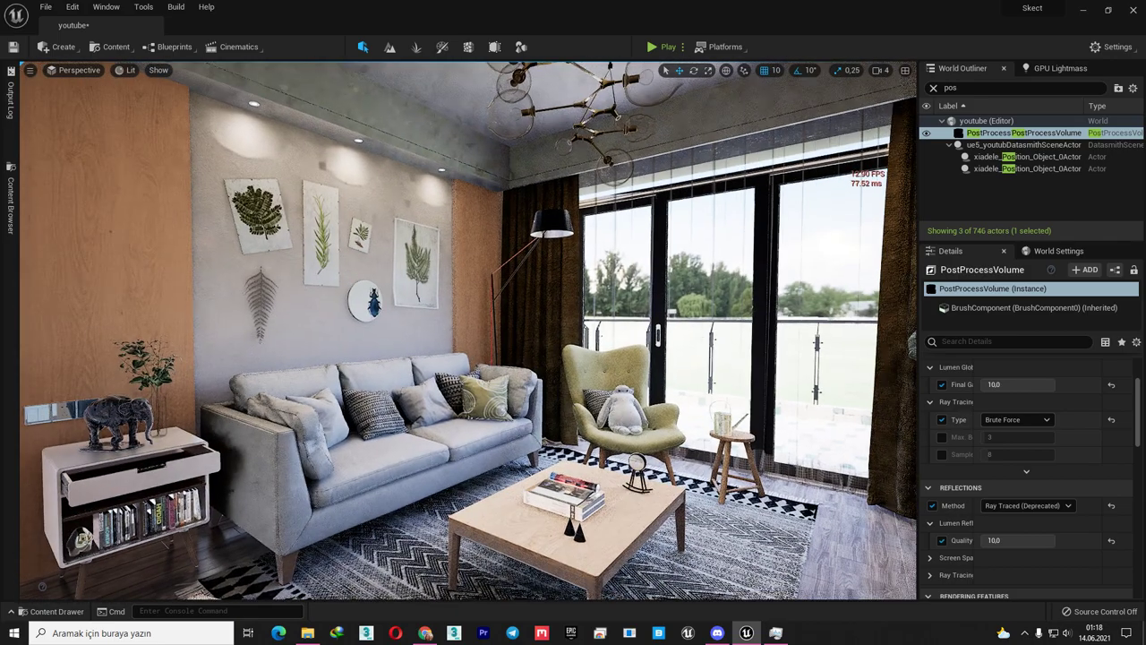
scroll(996, 405, "up", 2)
Switch the Global Illumination and Reflections methods from Ray Traced back to Lumen
left_click(1012, 407)
left_click(1005, 431)
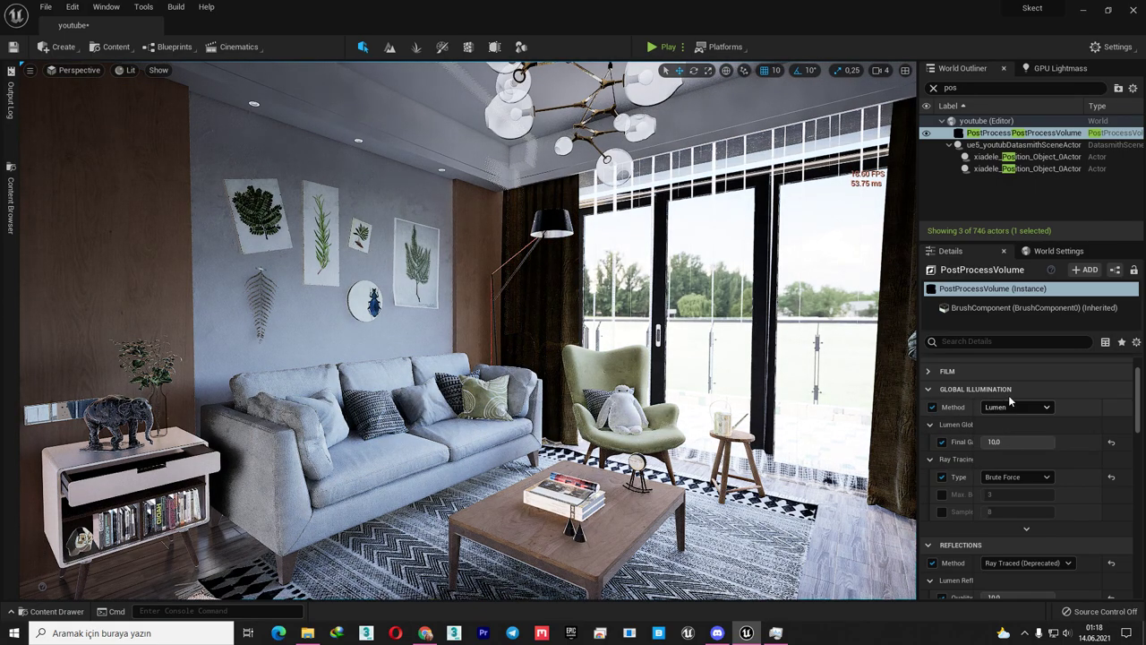
scroll(1021, 421, "down", 2)
left_click(1025, 505)
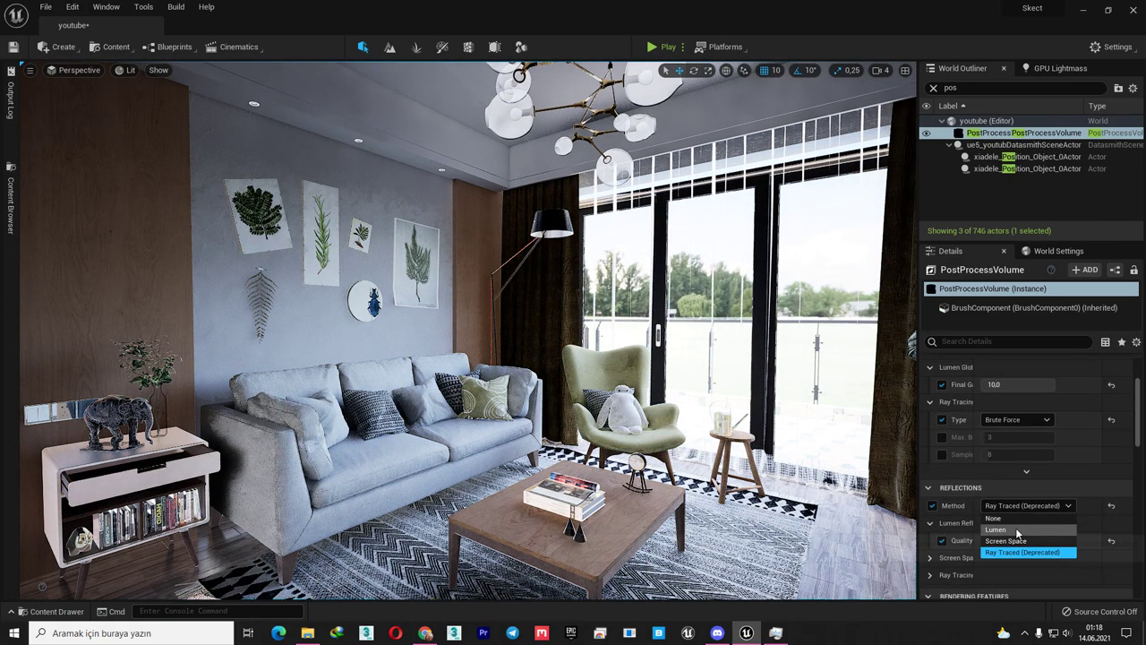
left_click(1015, 527)
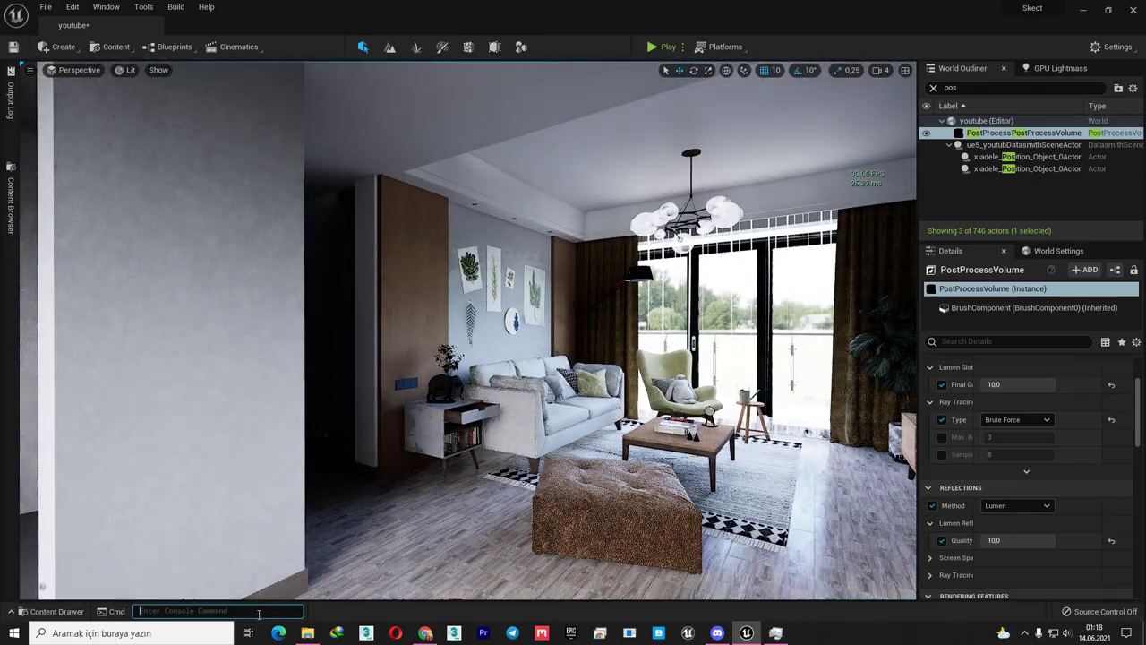
Run r.RayTracing.ForceAllRayTracingEffects 0, widen the camera view, and uncheck Lumen Reflections Quality
type("r.RayTracing.ForceAllRayTracingEffects 0")
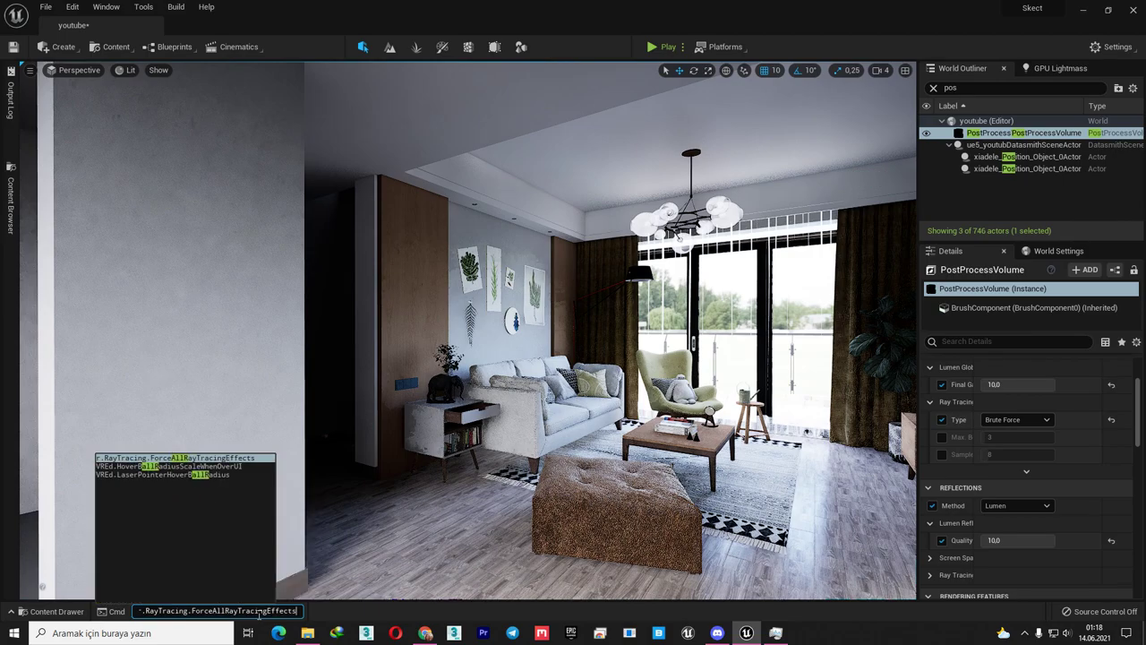
key("Return")
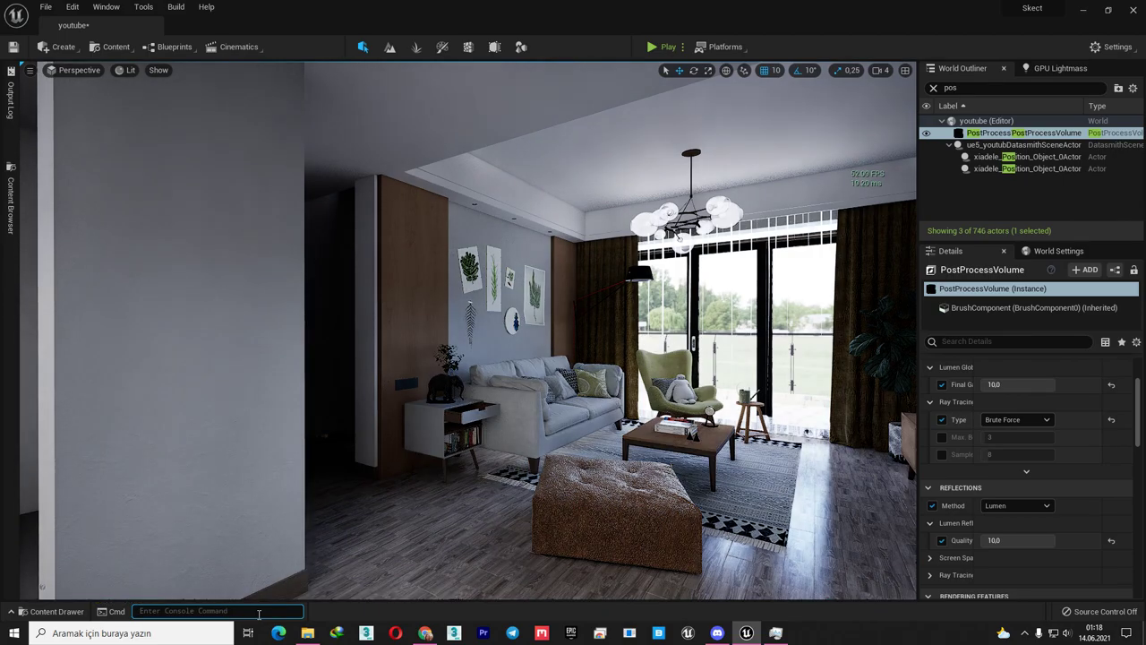
right_click_drag(466, 341, 483, 340)
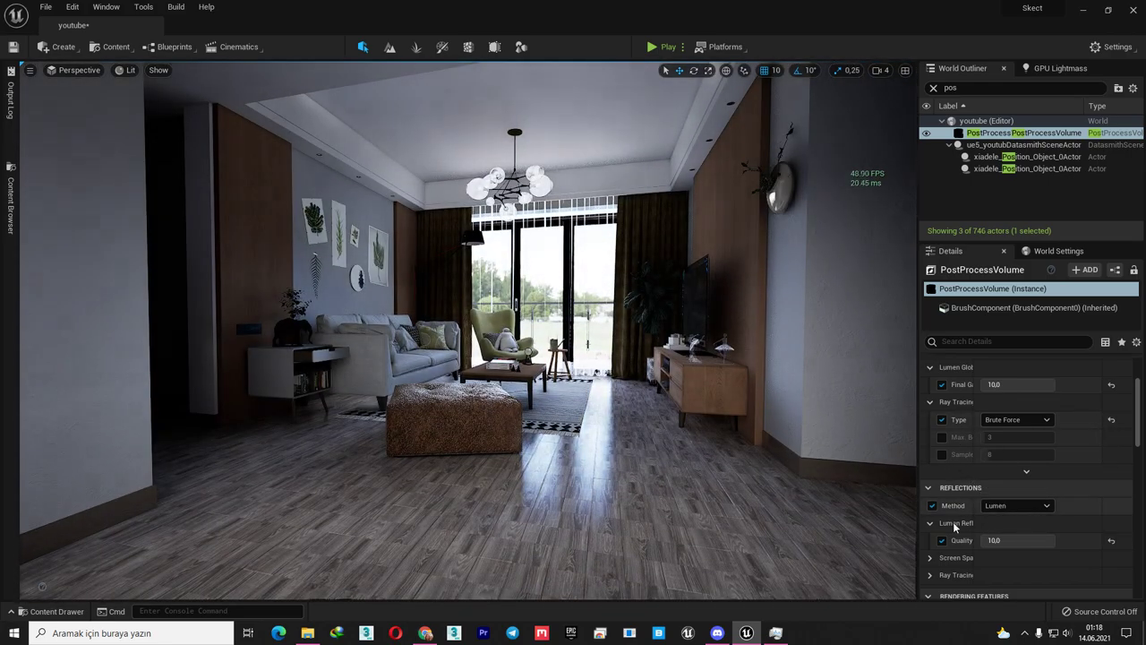
left_click(942, 541)
Toggle the Lumen Reflections Quality override on and off to compare, leaving it off
left_click(942, 541)
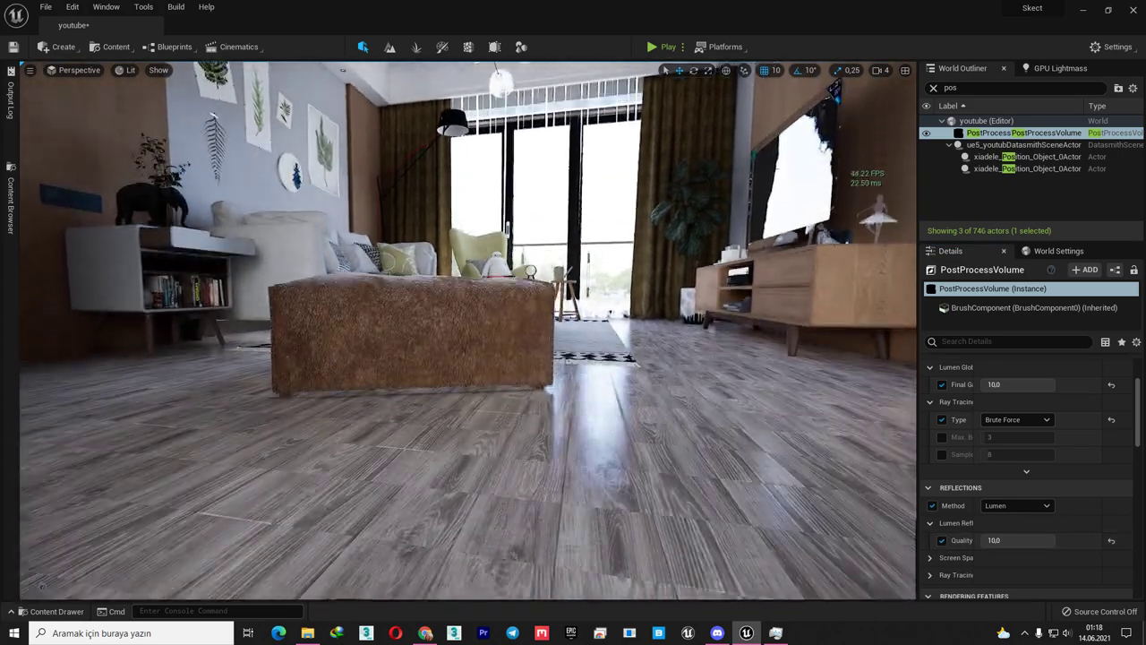
left_click(942, 541)
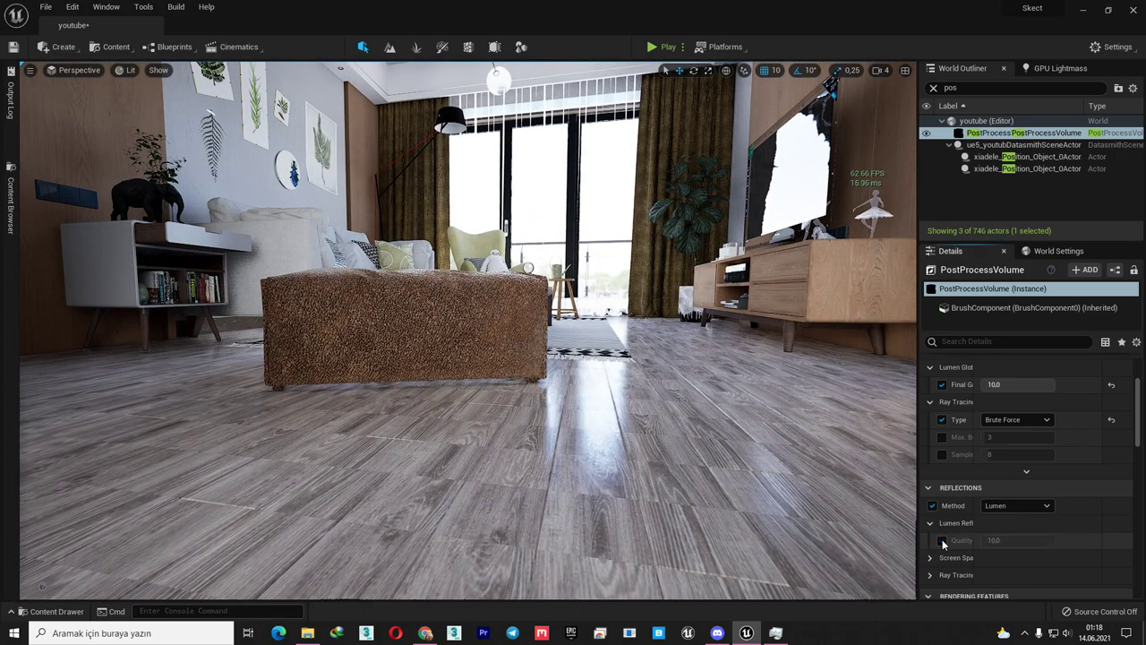
left_click(942, 541)
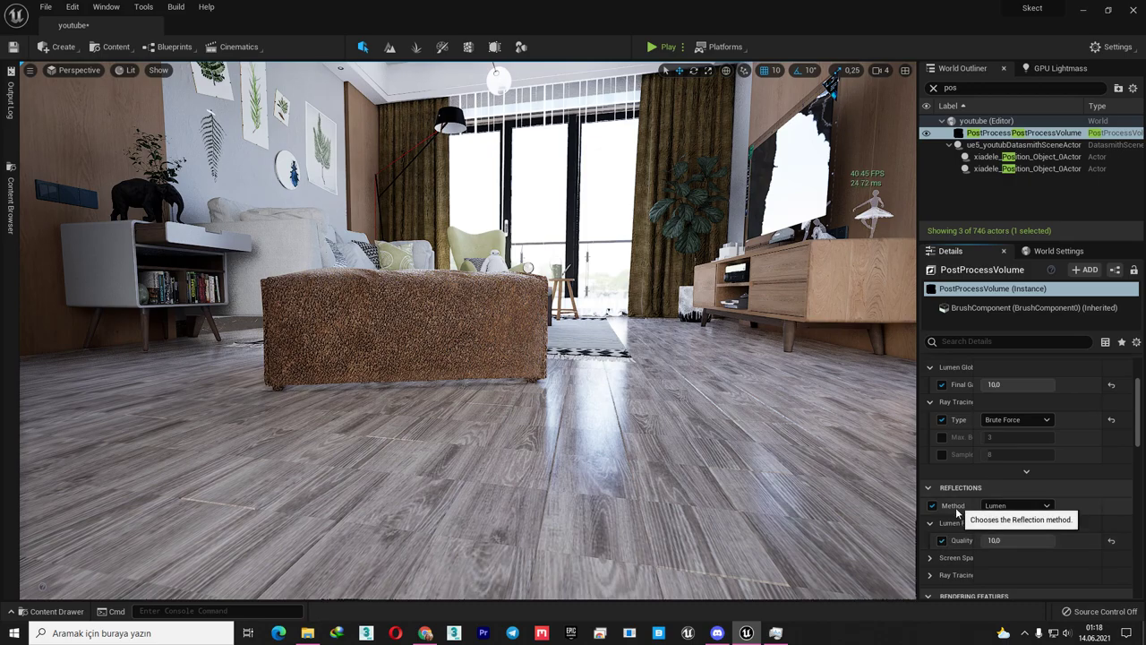
left_click(942, 541)
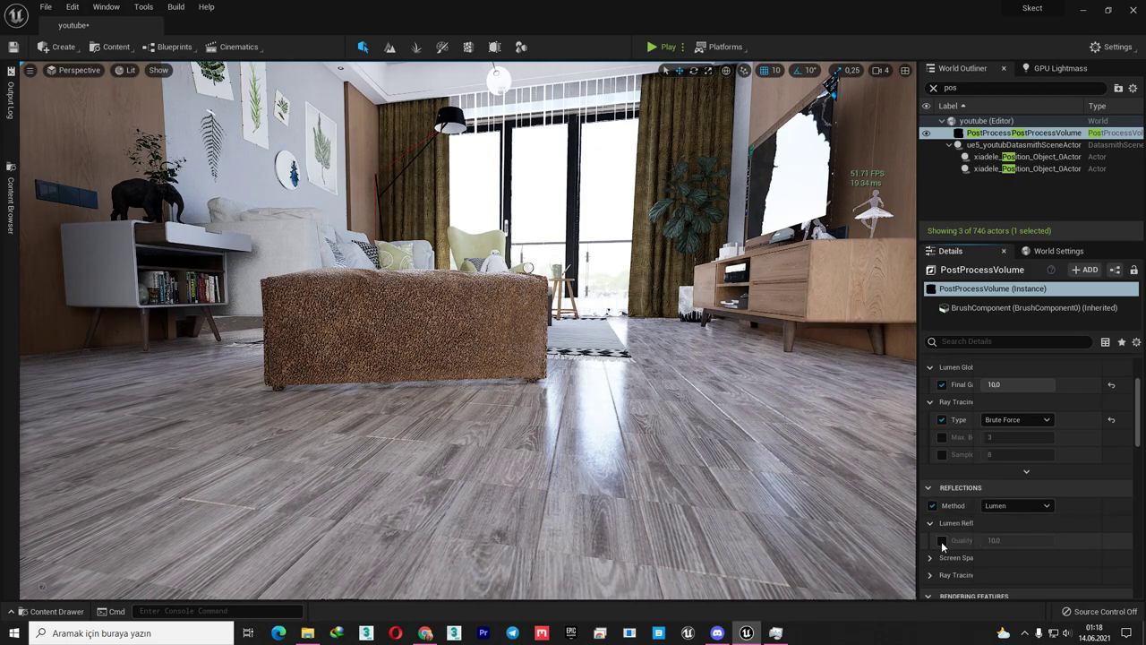
Toggle Final Gather Quality off and on to compare, keep it at 10.0, and open the Content Drawer
scroll(948, 449, "up", 2)
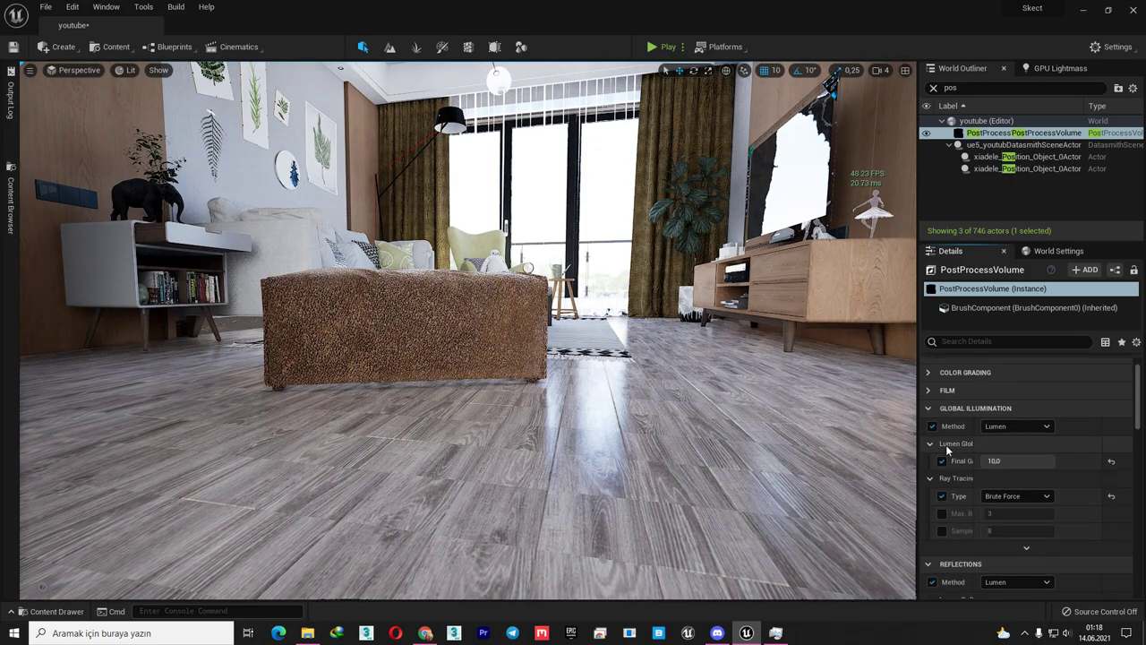
left_click(943, 462)
left_click(942, 462)
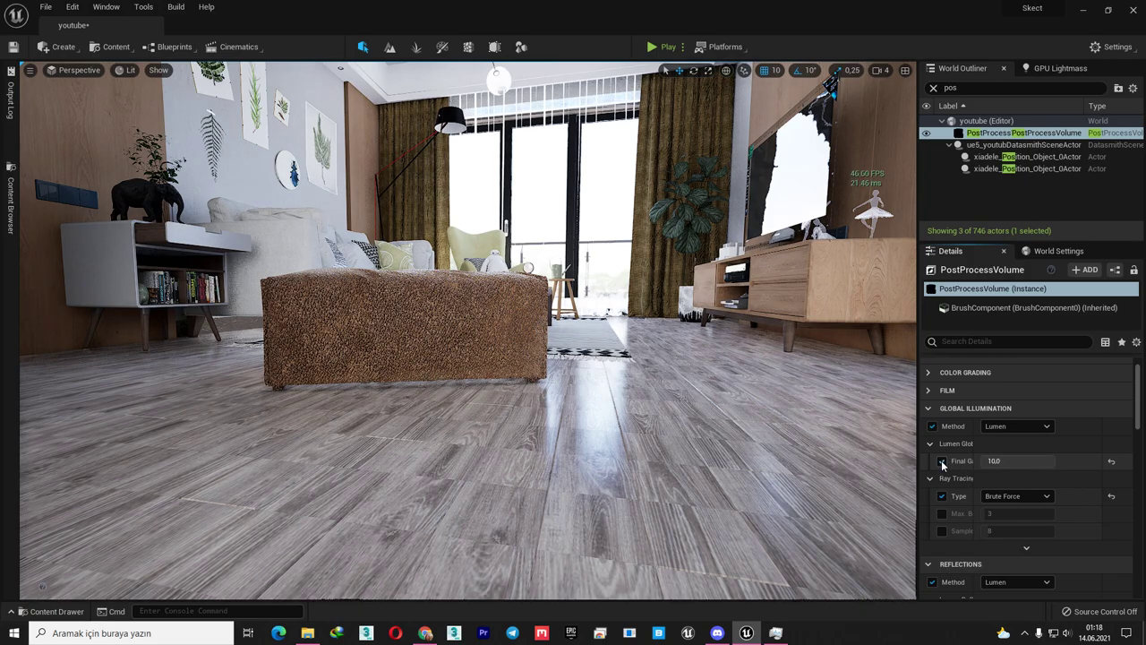
left_click(942, 462)
left_click(942, 462)
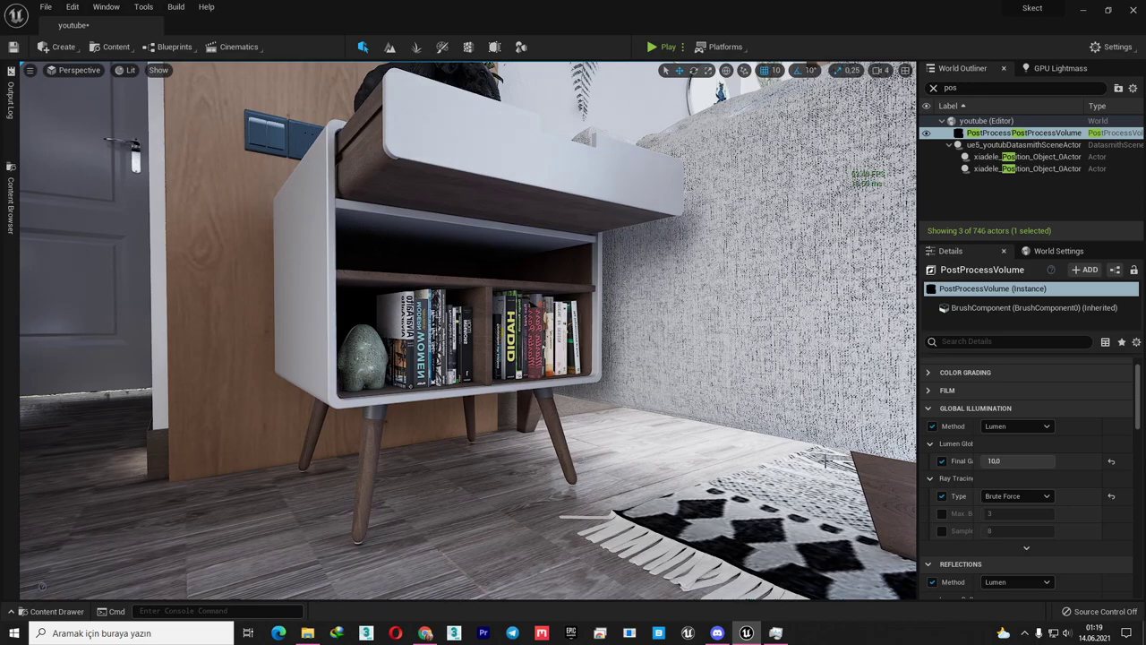
left_click(946, 460)
left_click(942, 461)
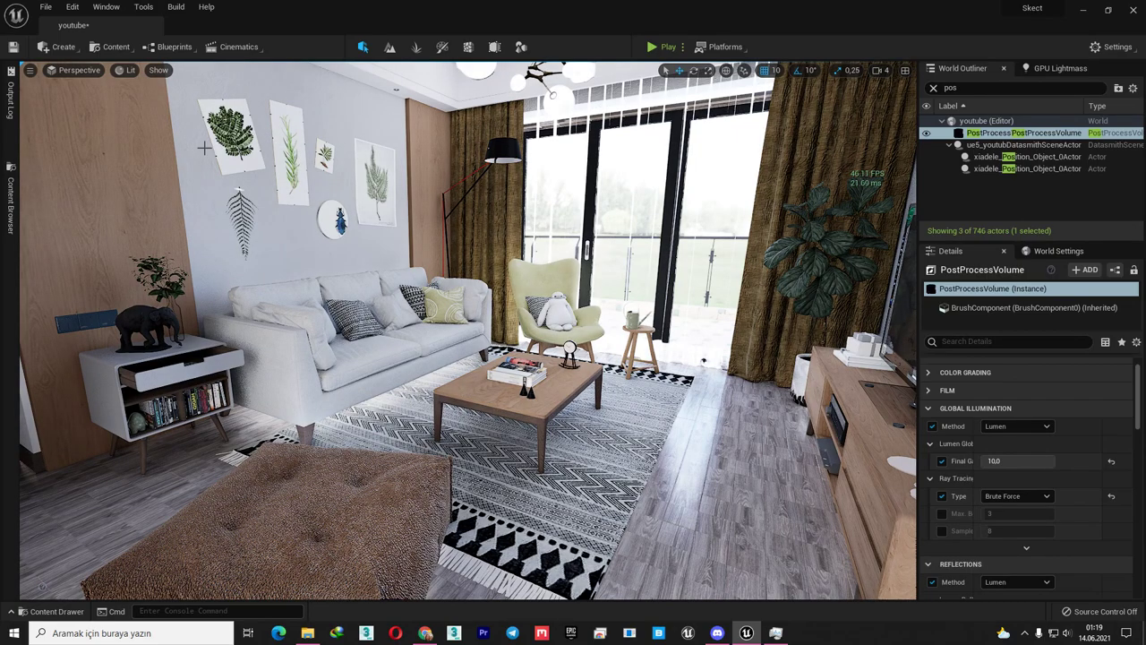
left_click(11, 199)
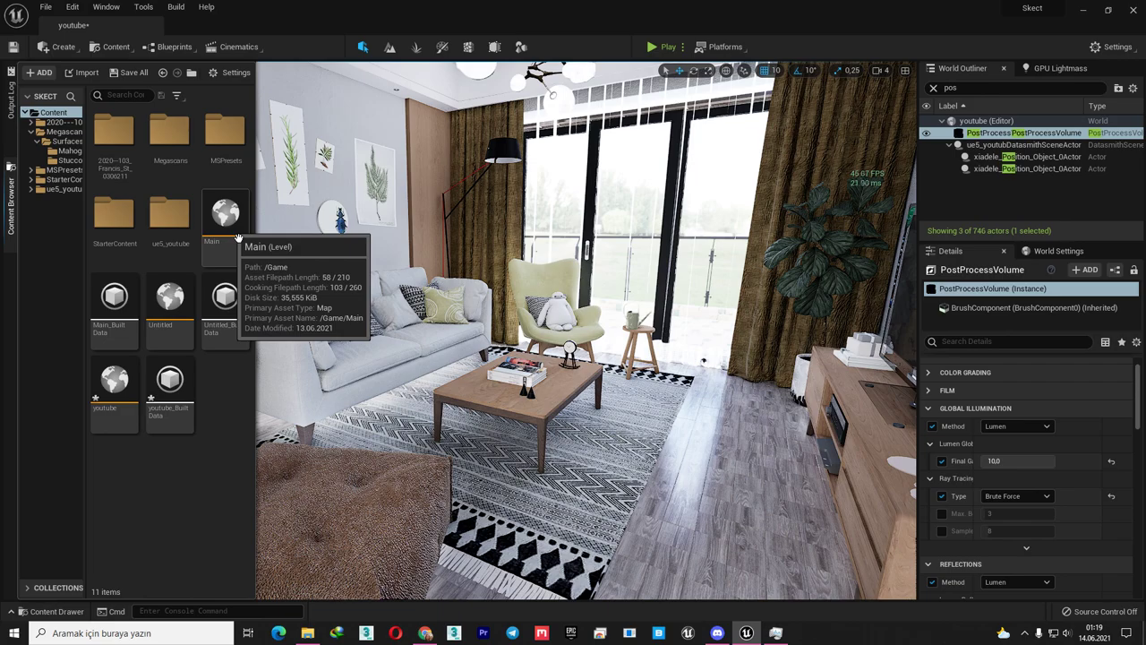
Open the youtube level from the Content Browser, choosing Don't Save for the current changes
double_click(115, 380)
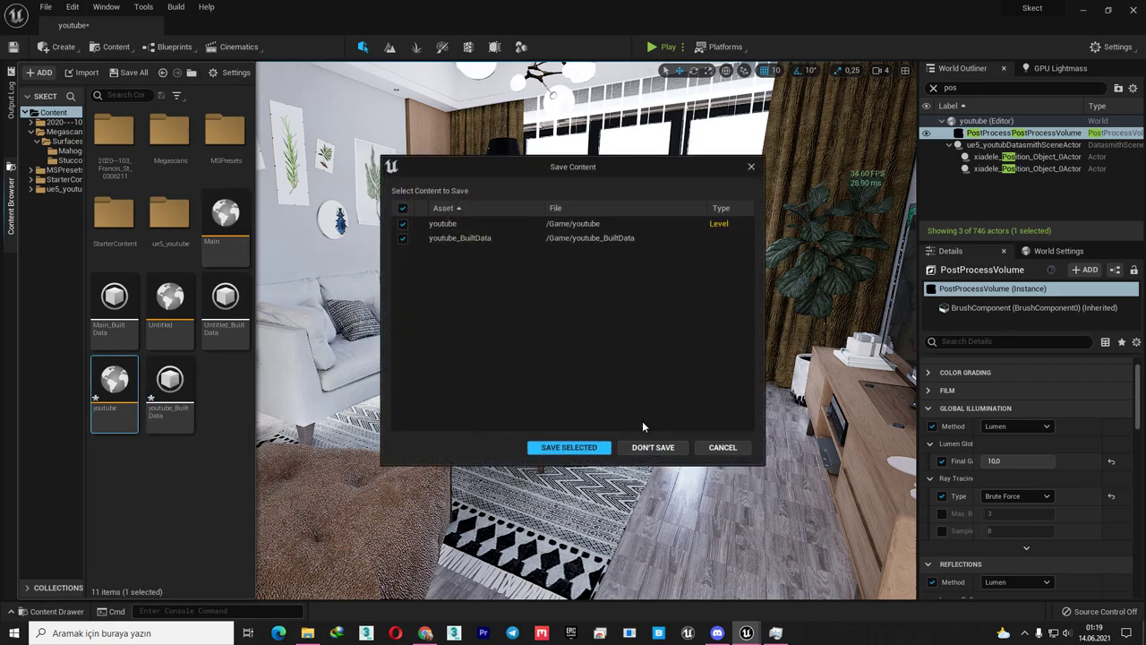
left_click(650, 447)
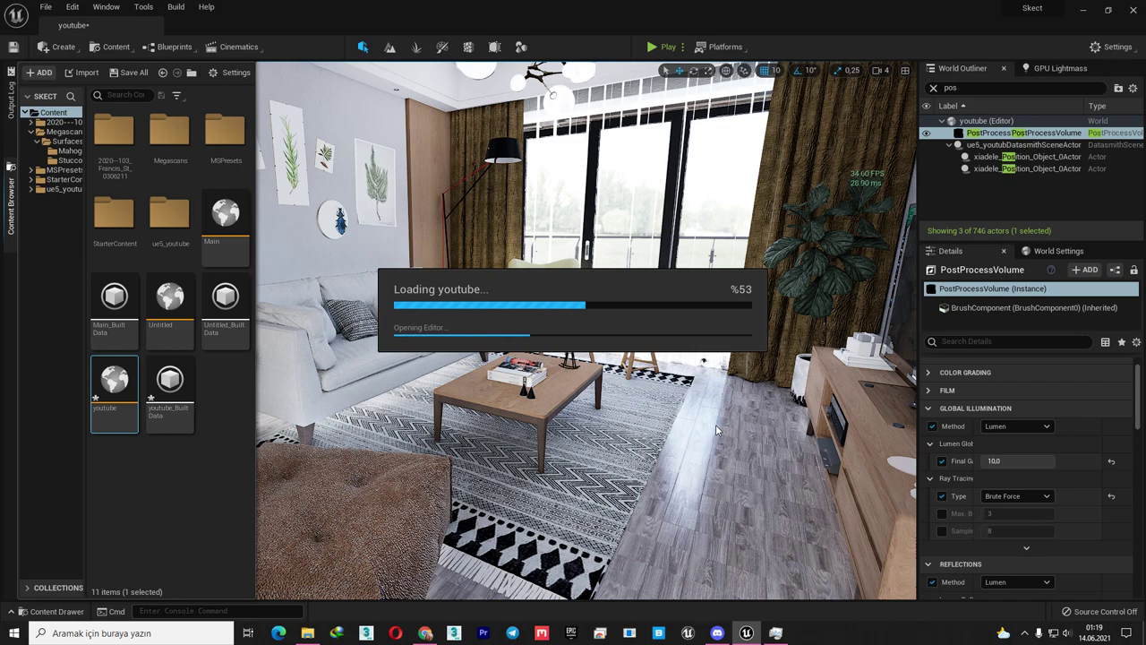
Review CPU and GPU 0 usage in Task Manager (RTX 2080 Ti at 26%, 48 °C), then minimize it
left_click(782, 632)
left_click(154, 105)
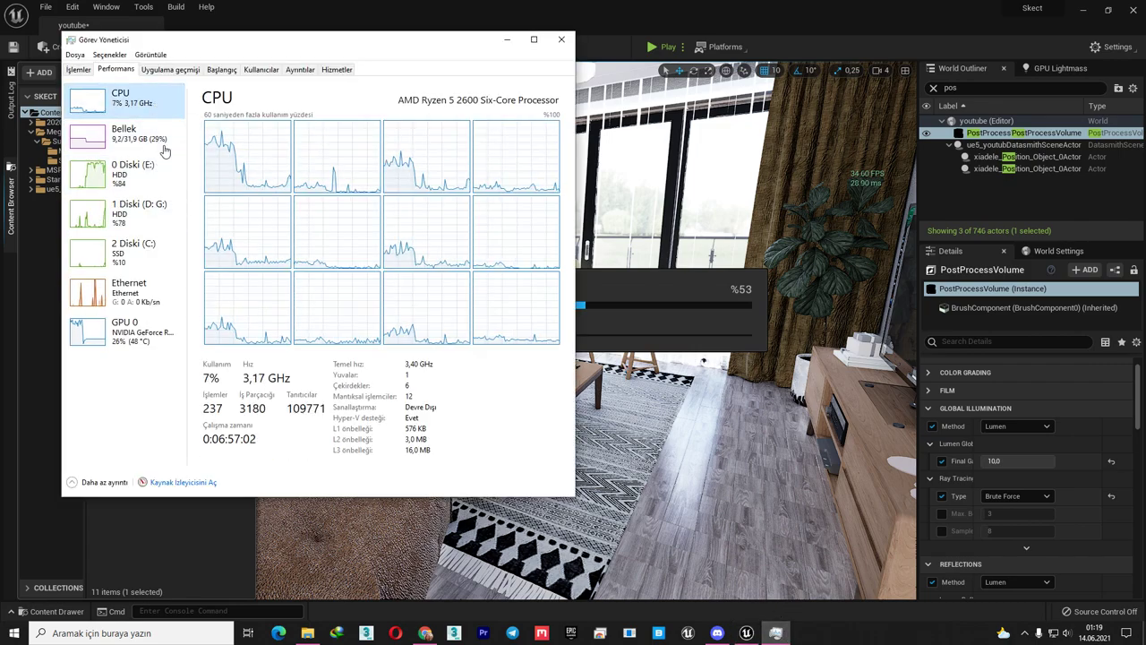
left_click(134, 340)
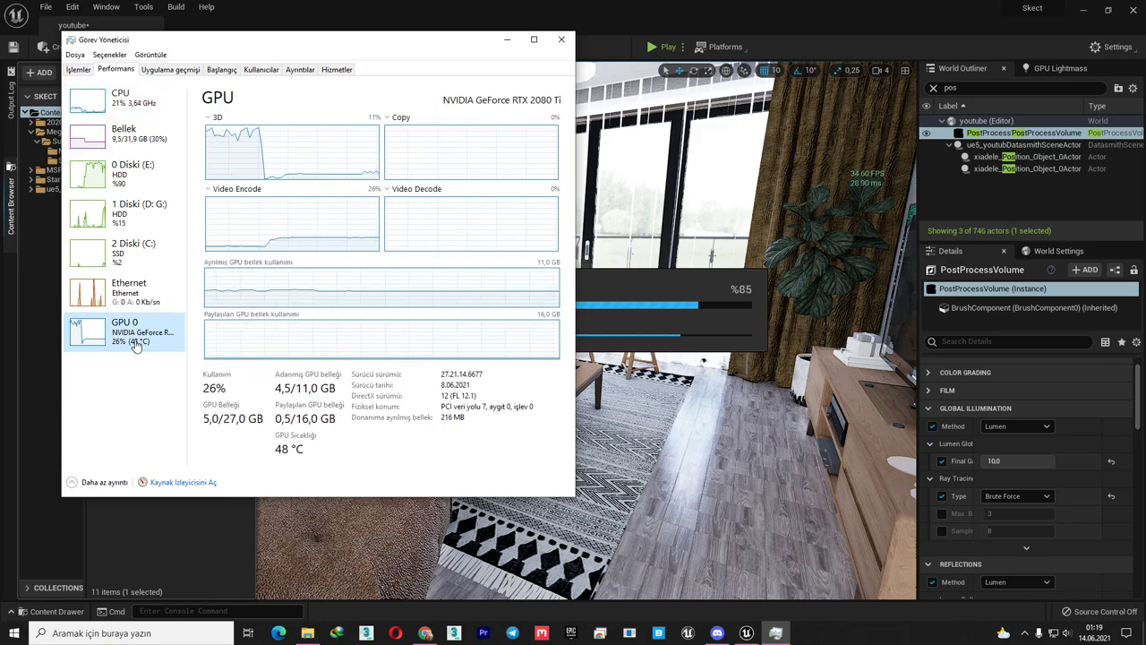
left_click(775, 634)
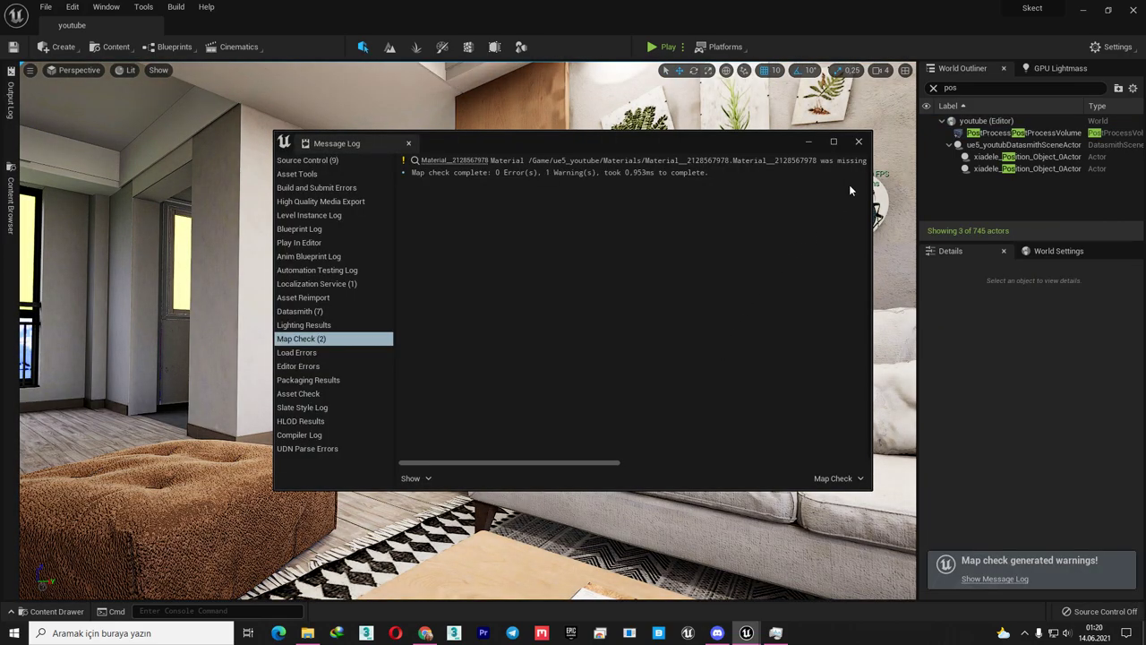
Dismiss the map check log (0 errors, 1 warning) and survey the living room from the armchair to a wide shot
left_click(859, 144)
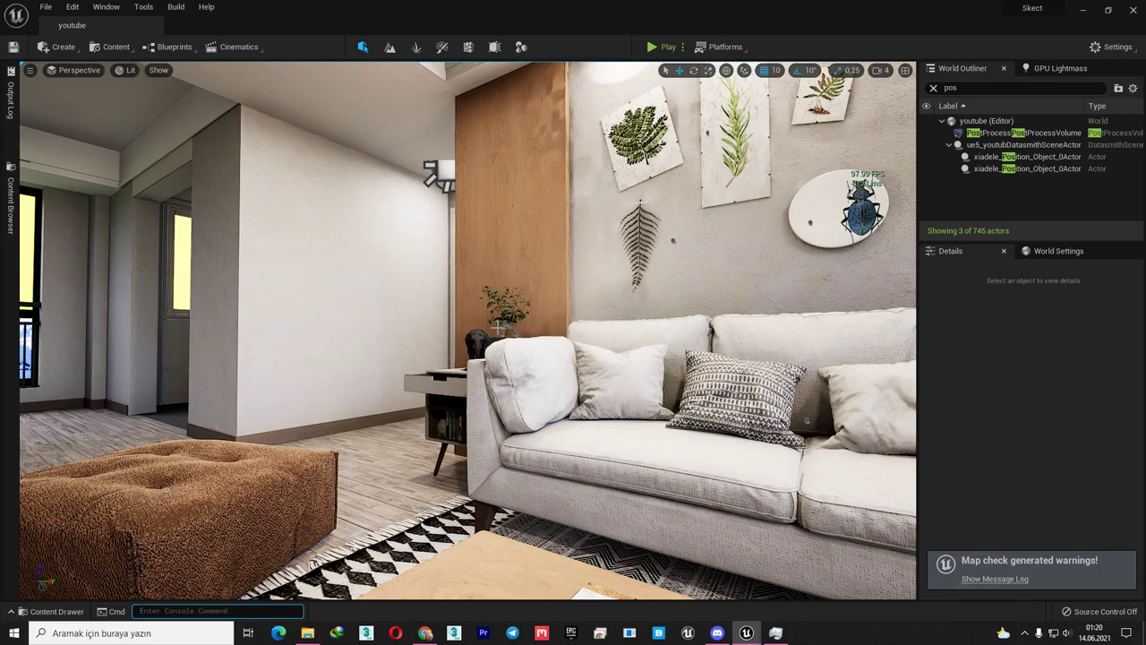
mouse_move(410, 329)
right_mouse_down()
mouse_move(537, 330)
mouse_move(671, 215)
mouse_move(573, 322)
right_mouse_up()
left_click(672, 215)
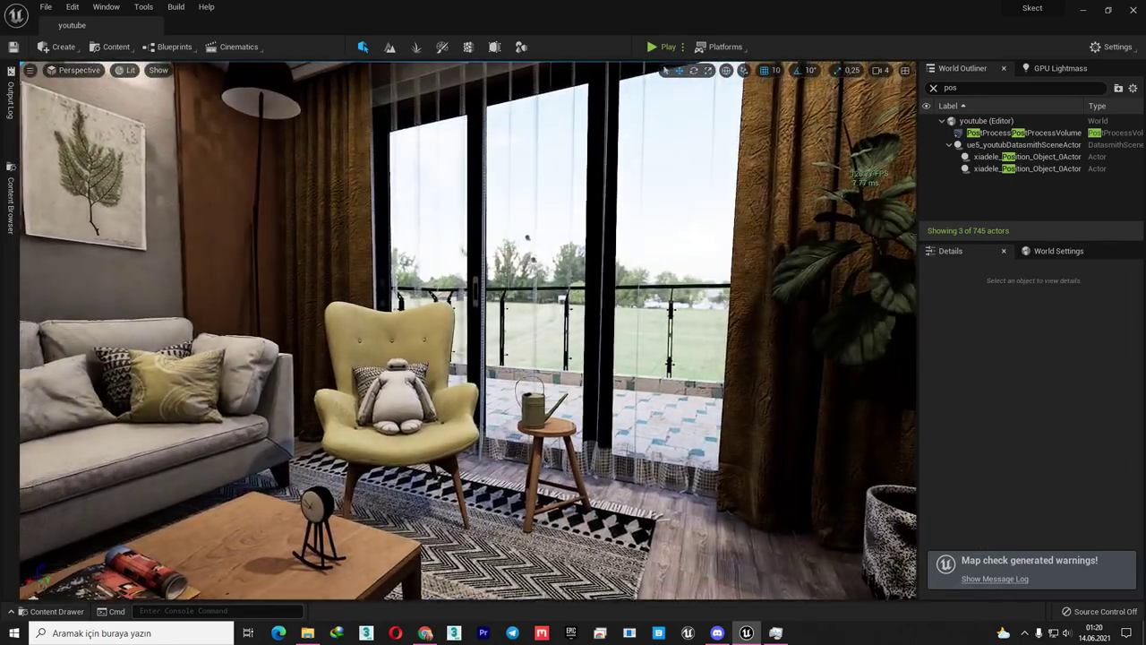
right_click_drag(573, 322, 519, 322)
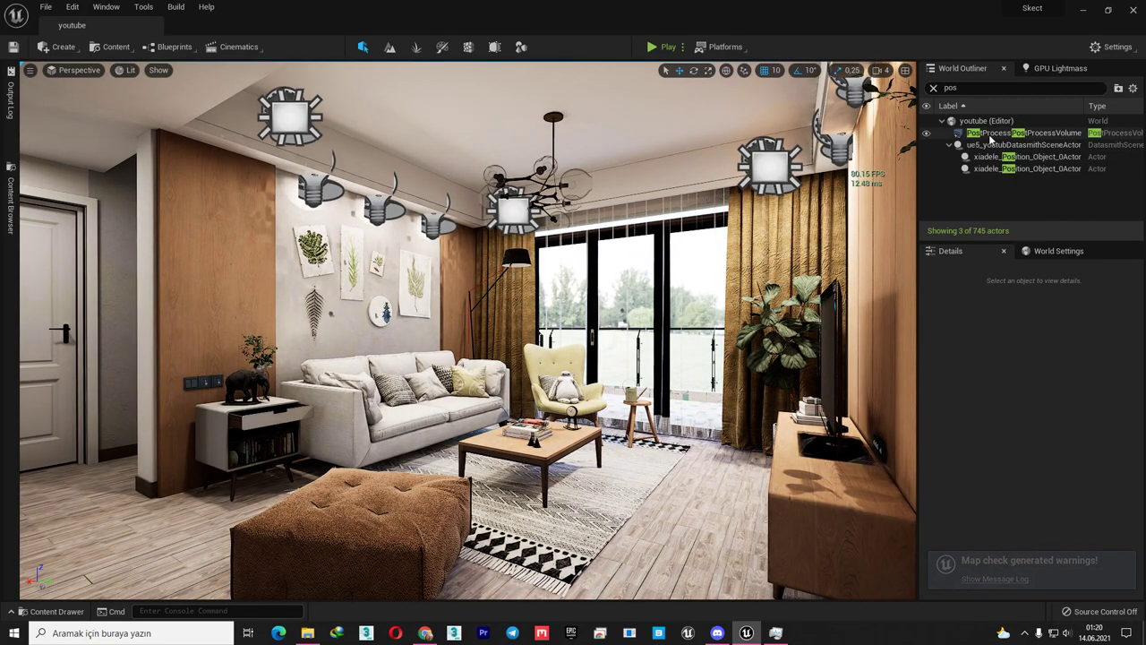
Switch the PostProcessVolume's Global Illumination Method to Lumen and view the sofa under it
left_click(989, 133)
left_click(1016, 426)
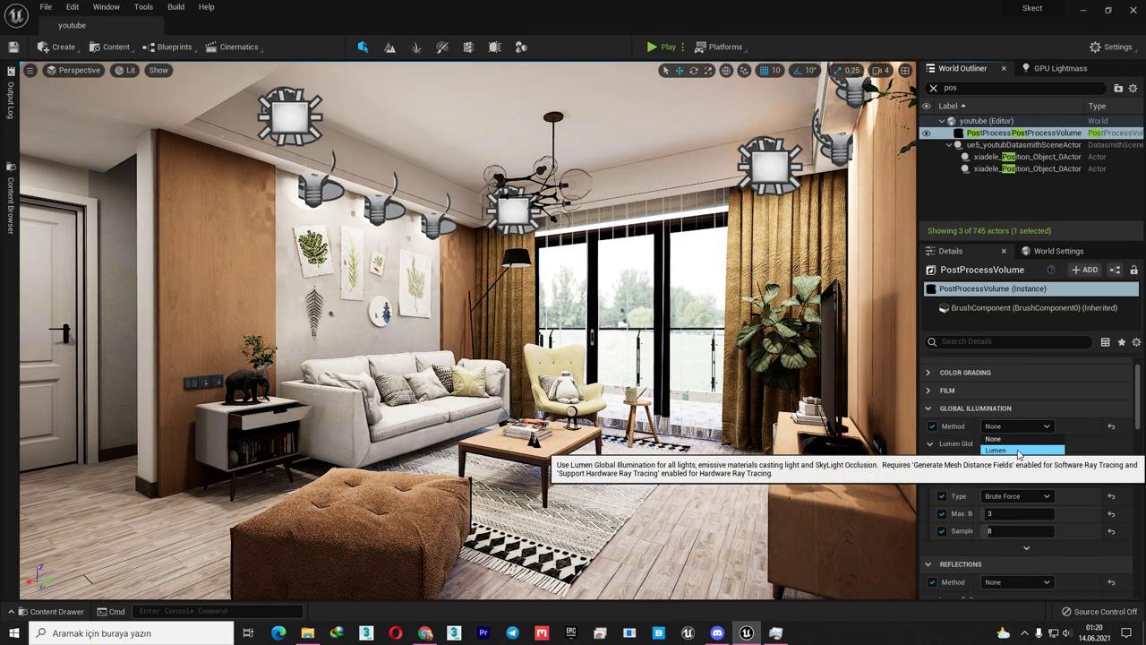
left_click(1012, 447)
right_click_drag(573, 358, 537, 358)
key("Escape")
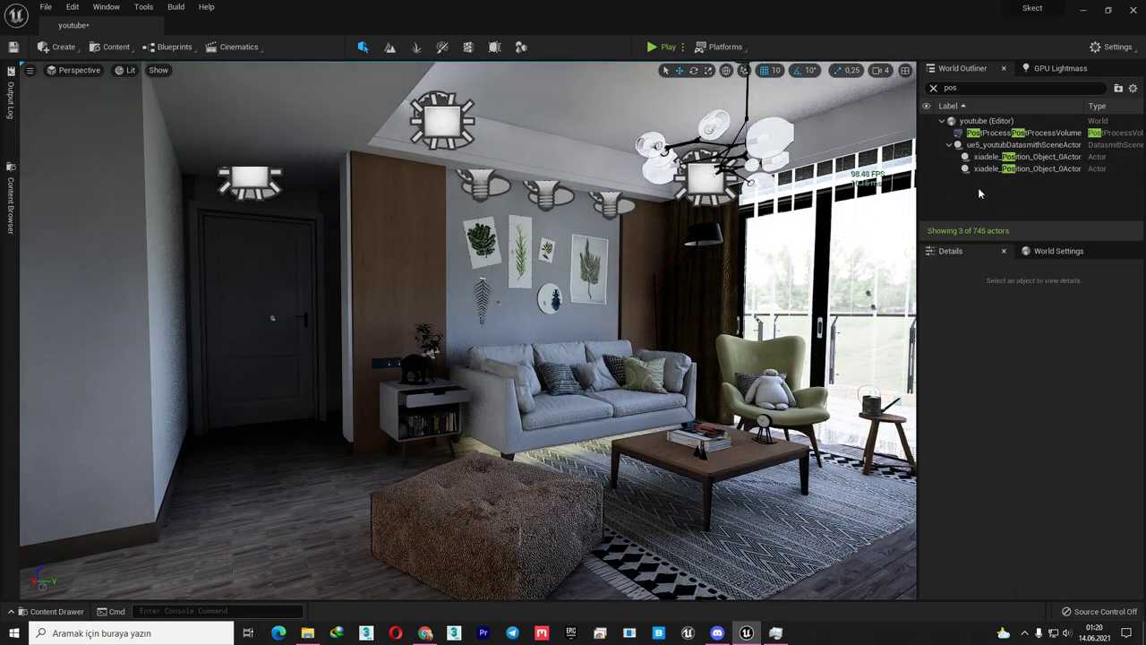
Set the PostProcessVolume's Global Illumination Method back to None and look toward the TV unit
left_click(976, 134)
left_click(1016, 426)
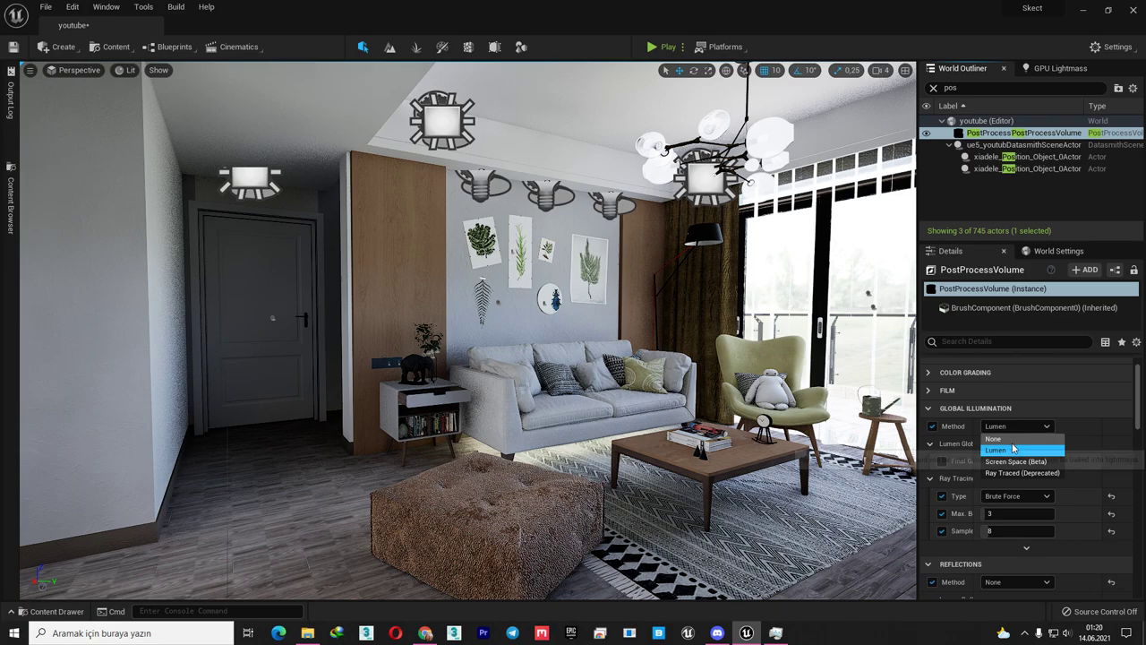
left_click(996, 449)
left_click(1016, 426)
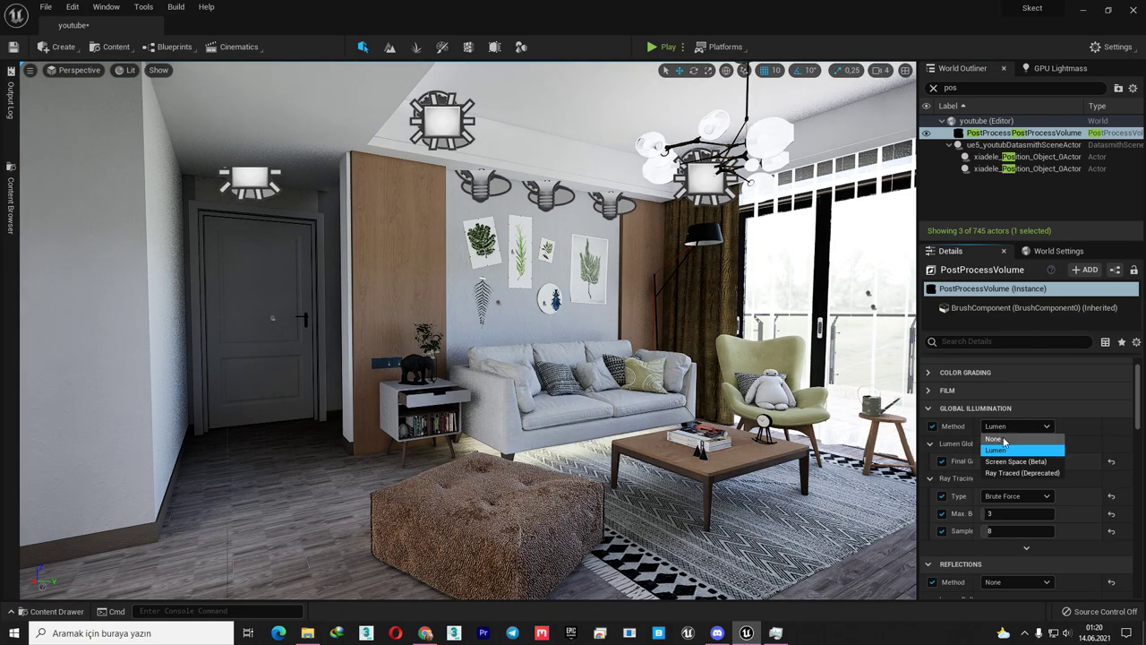
left_click(995, 439)
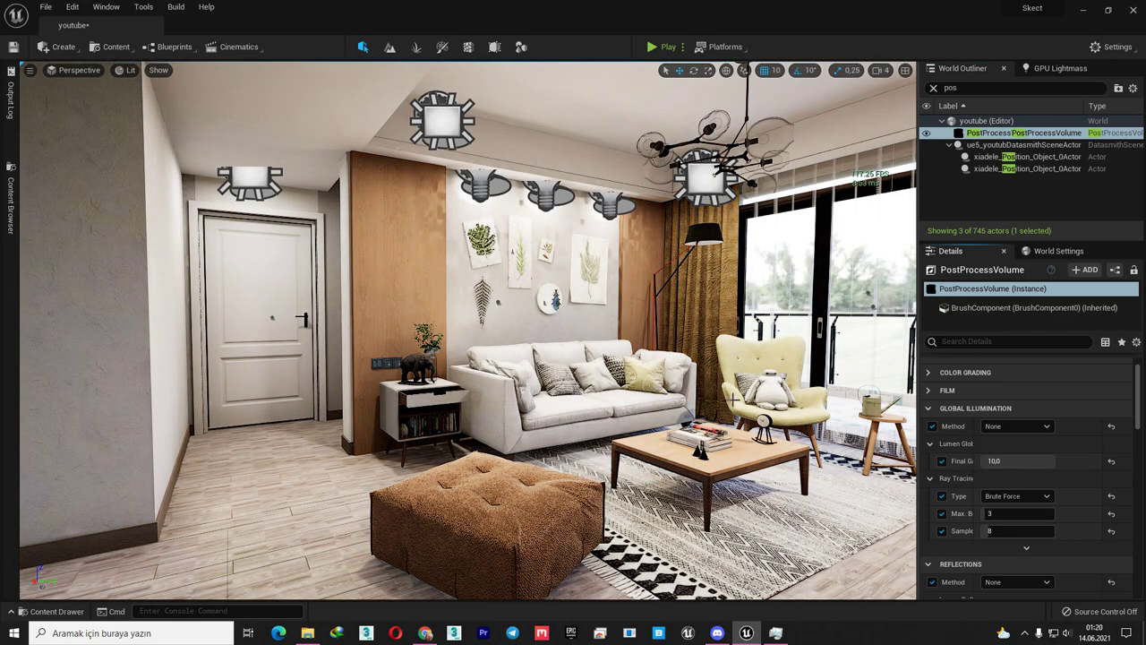
mouse_move(634, 397)
right_mouse_down()
mouse_move(806, 394)
mouse_move(683, 398)
right_mouse_up()
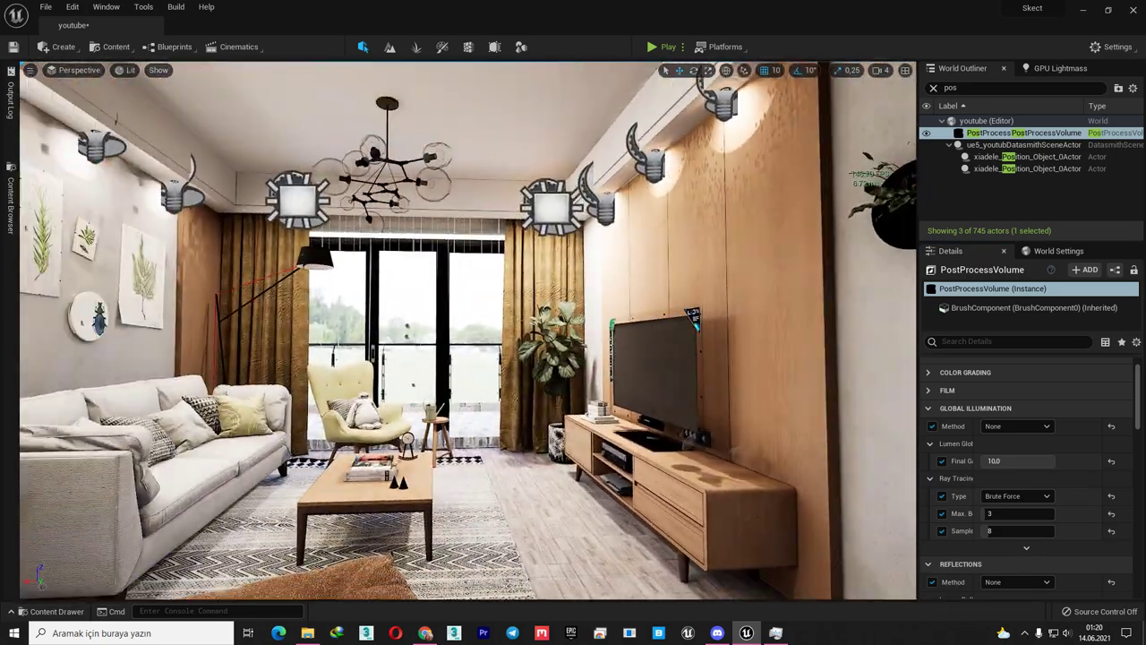